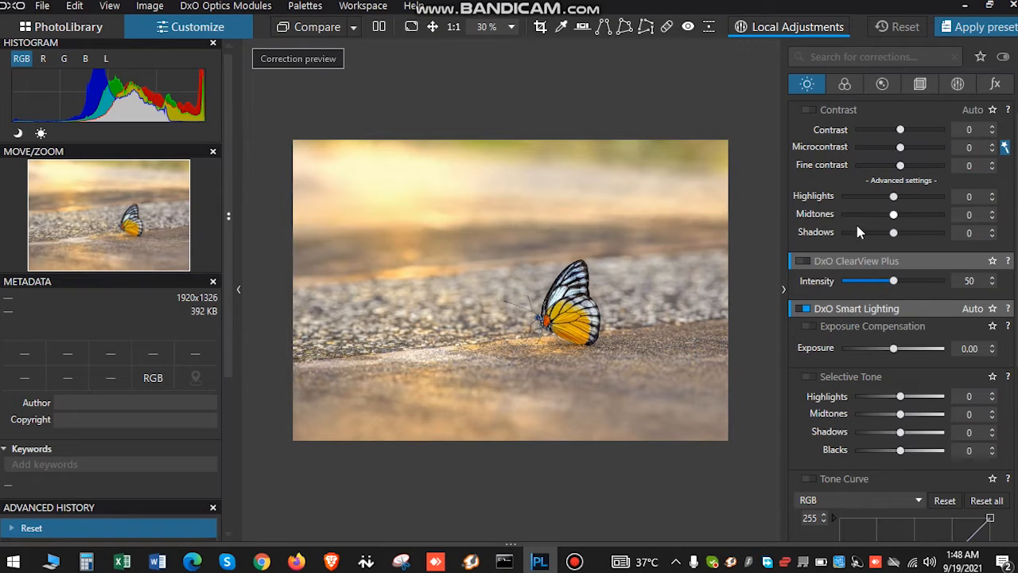
- Set the DxO ClearView Plus intensity to 73 and compare the result with the uncorrected photo, side by side and full view
scroll(866, 213, down, 2)
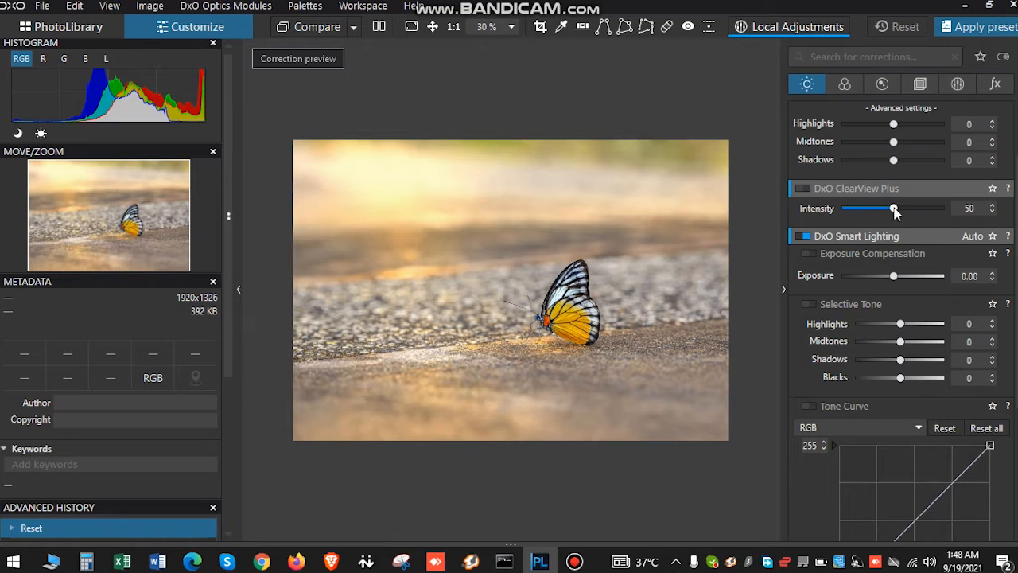
drag(895, 210, 919, 213)
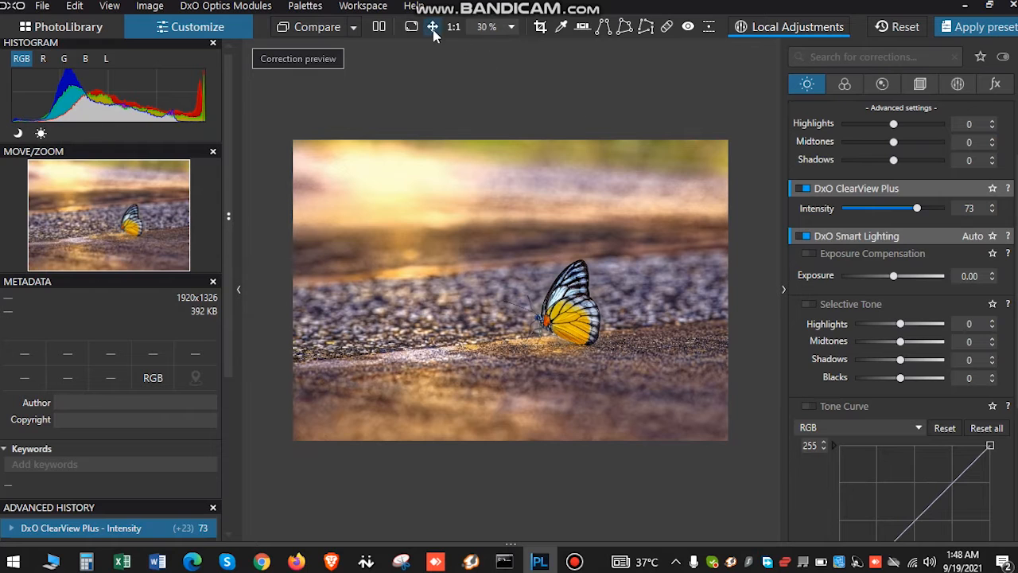
click(379, 27)
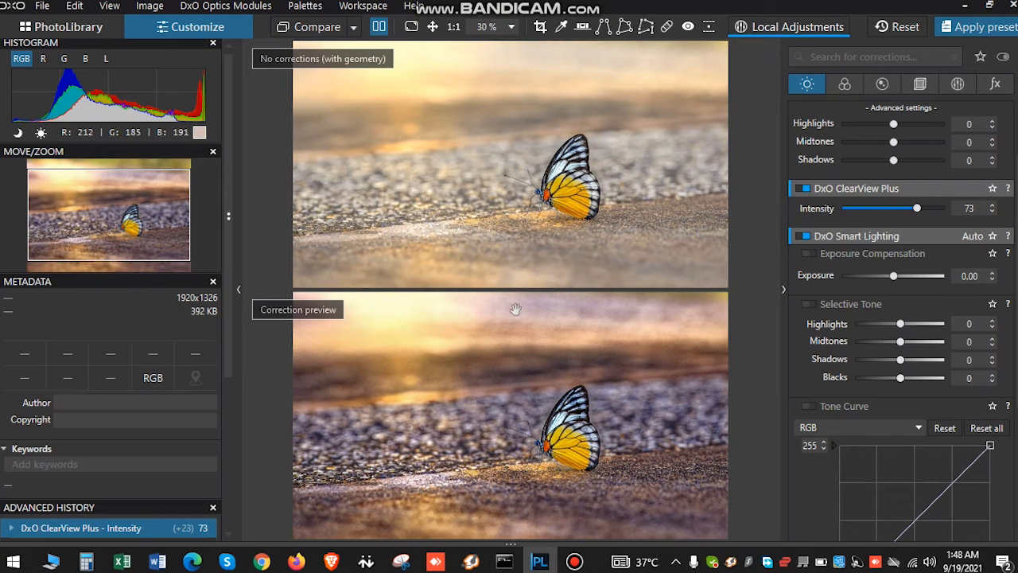
click(379, 27)
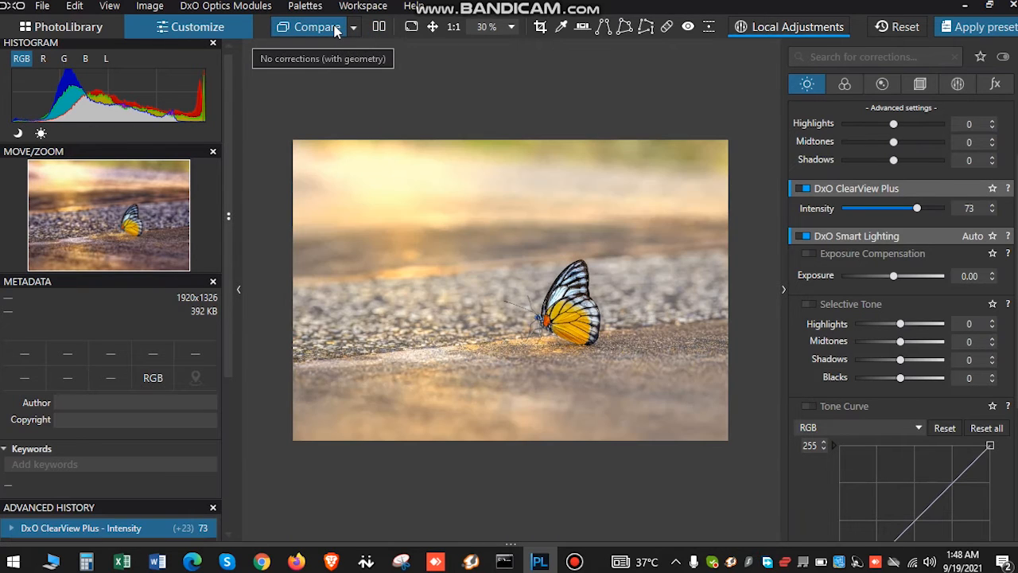
click(335, 29)
click(335, 28)
click(335, 29)
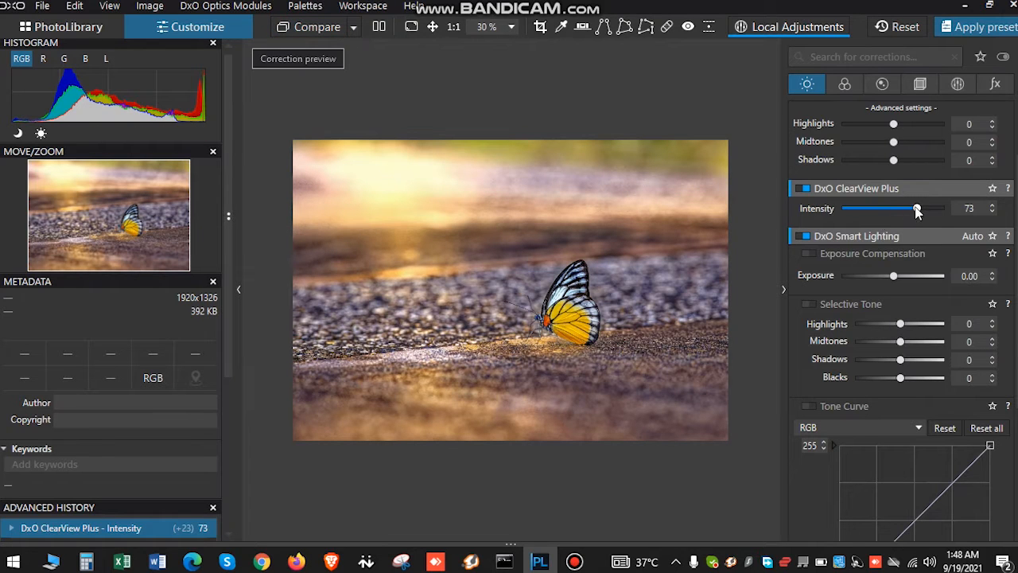
- Reduce the DxO ClearView Plus intensity to 42 and compare the photo with its uncorrected version
drag(916, 208, 886, 209)
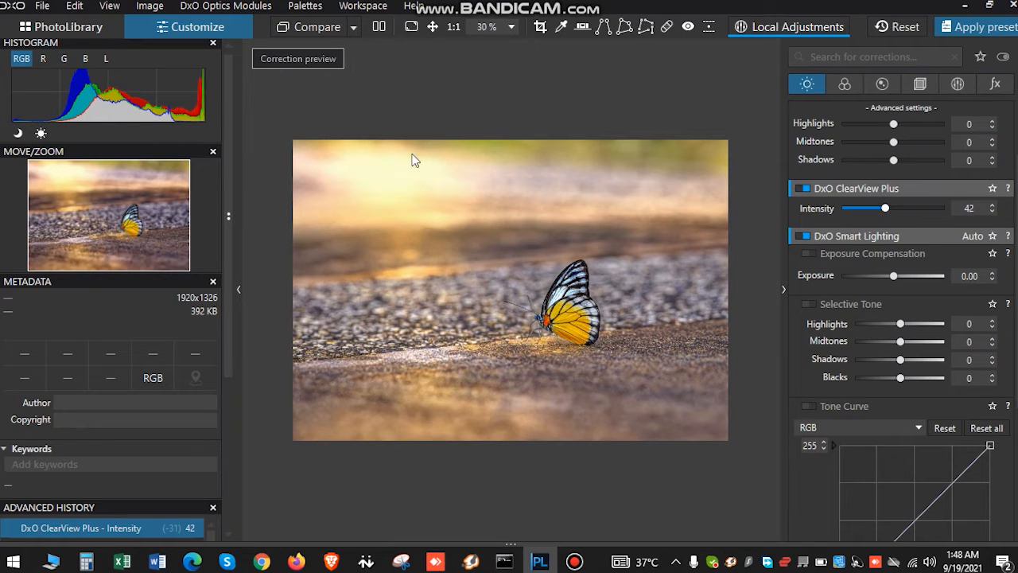
click(324, 32)
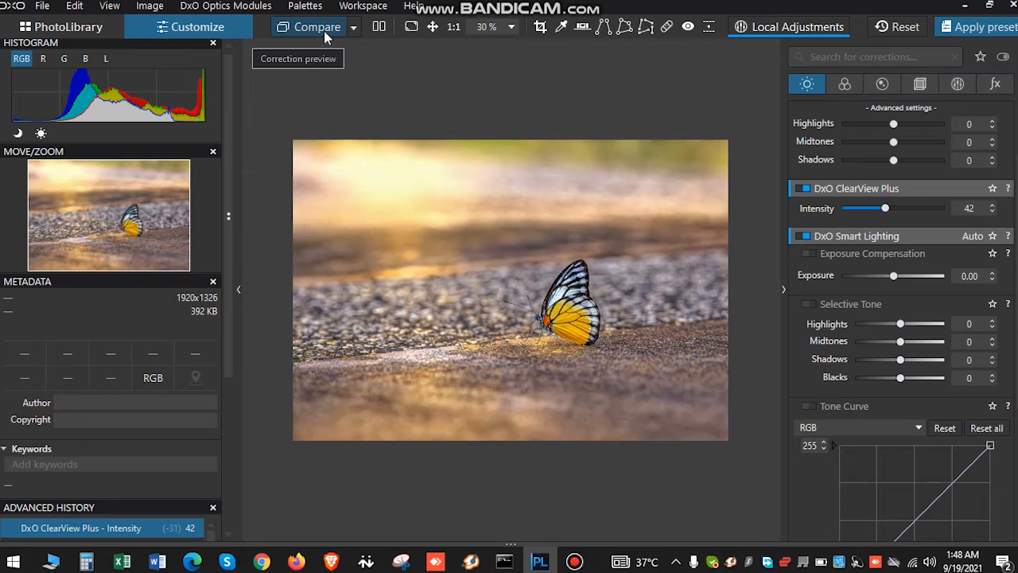
click(324, 30)
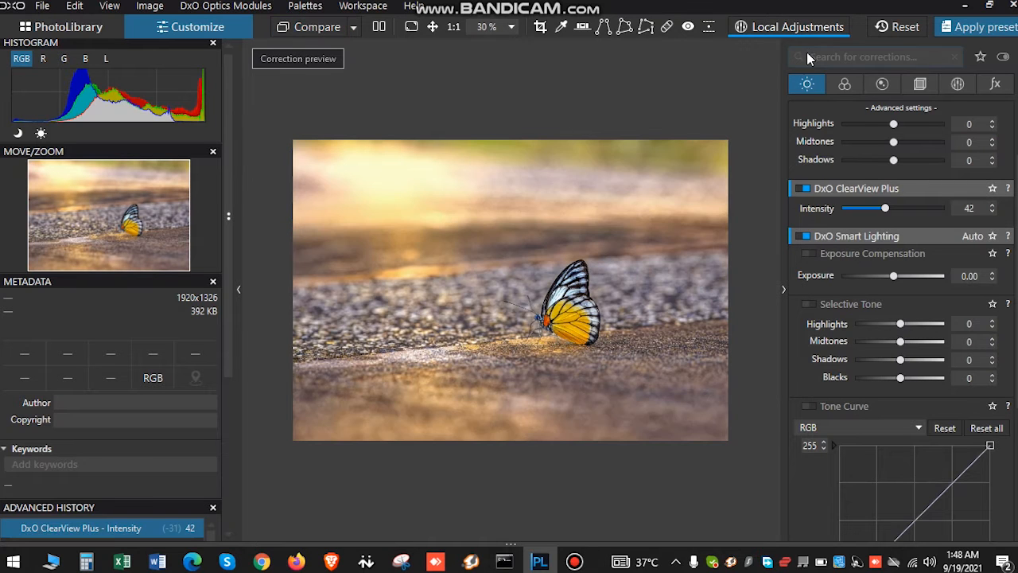
- Reset all corrections on the photo and set the DxO ClearView Plus intensity to 54
click(896, 30)
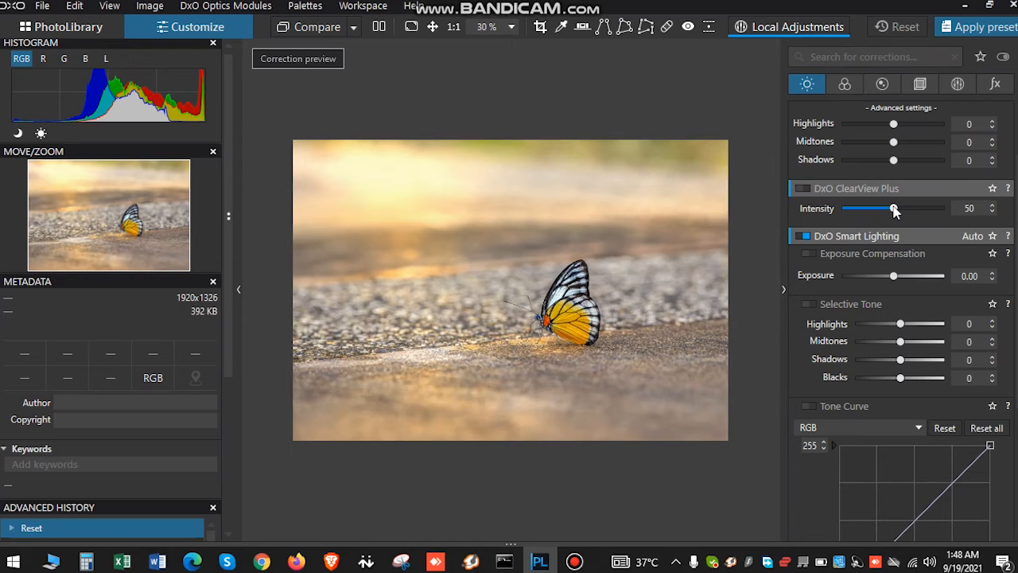
drag(894, 209, 897, 209)
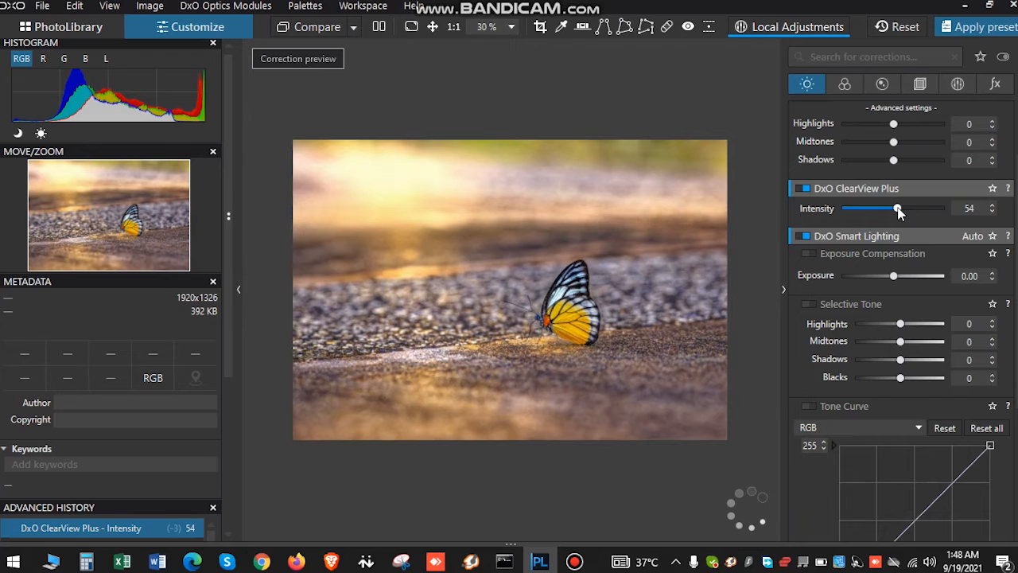
mouse_move(893, 271)
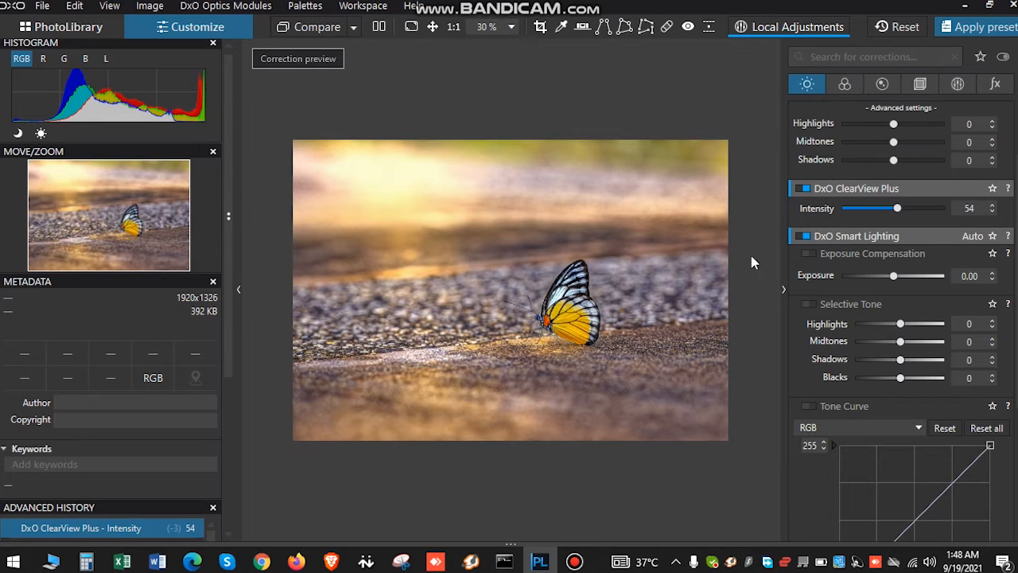
- Set the exposure compensation to 2.60 and compare the photo with its uncorrected version
scroll(875, 255, down, 3)
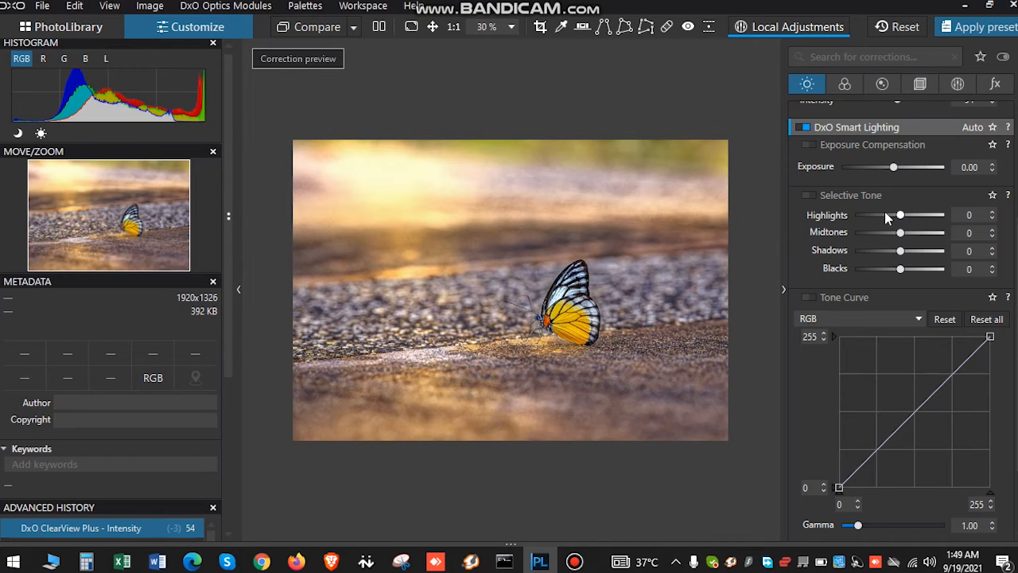
drag(899, 172, 931, 172)
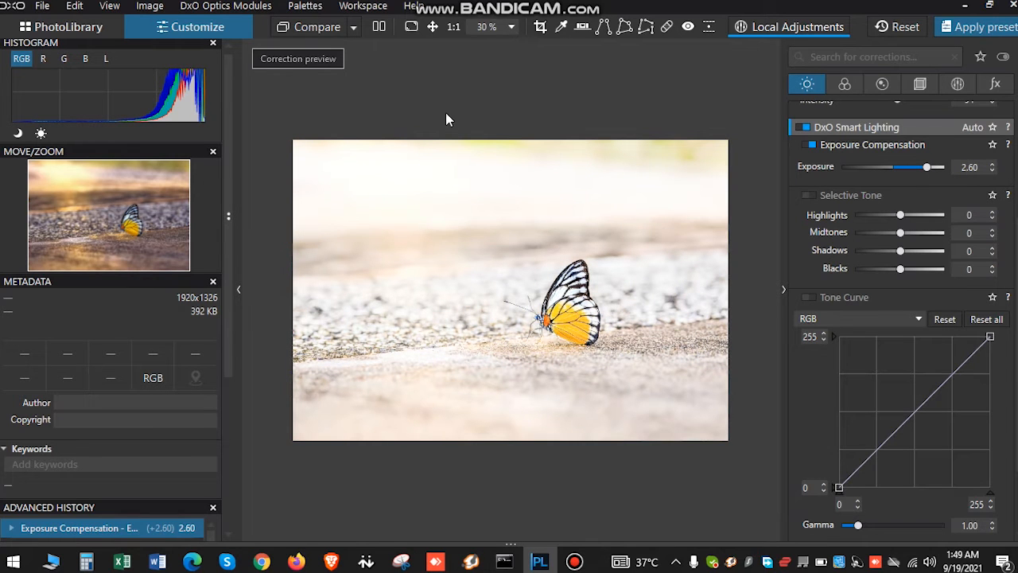
click(338, 30)
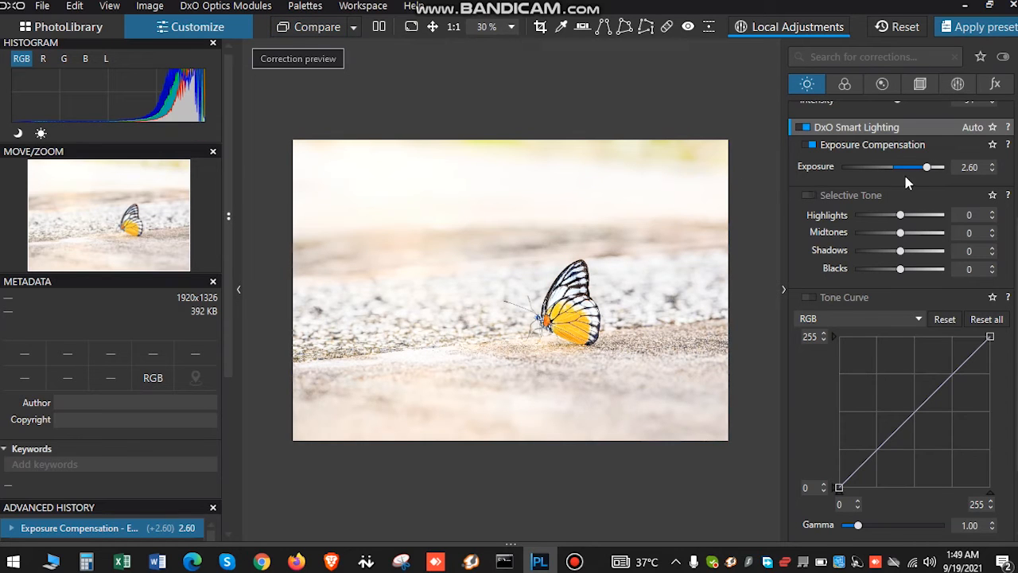
- Lower the exposure compensation to -0.20, inspect the photo, and settle on an exposure of 0.15
drag(927, 174, 891, 167)
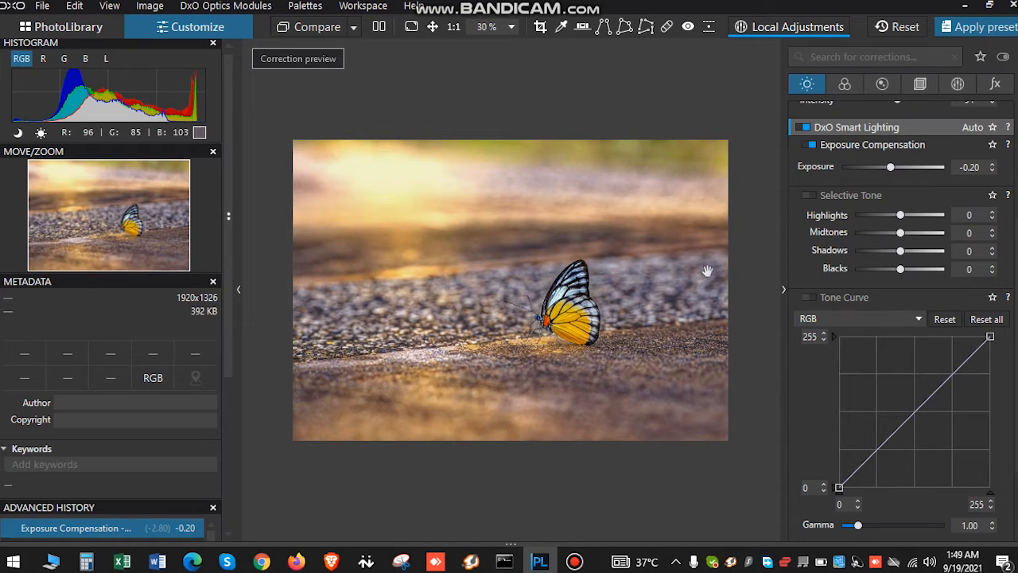
scroll(701, 270, up, 3)
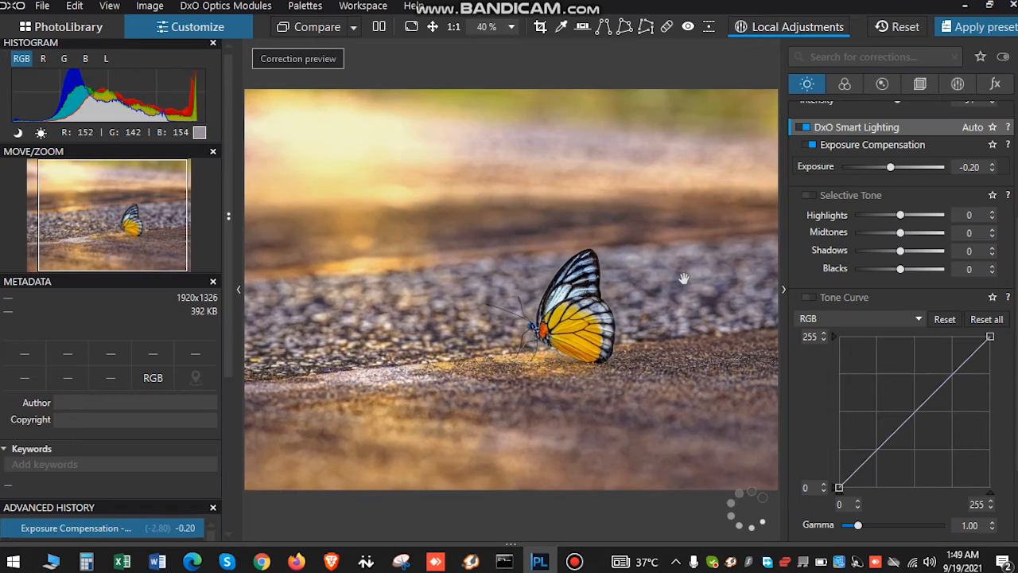
scroll(684, 278, down, 4)
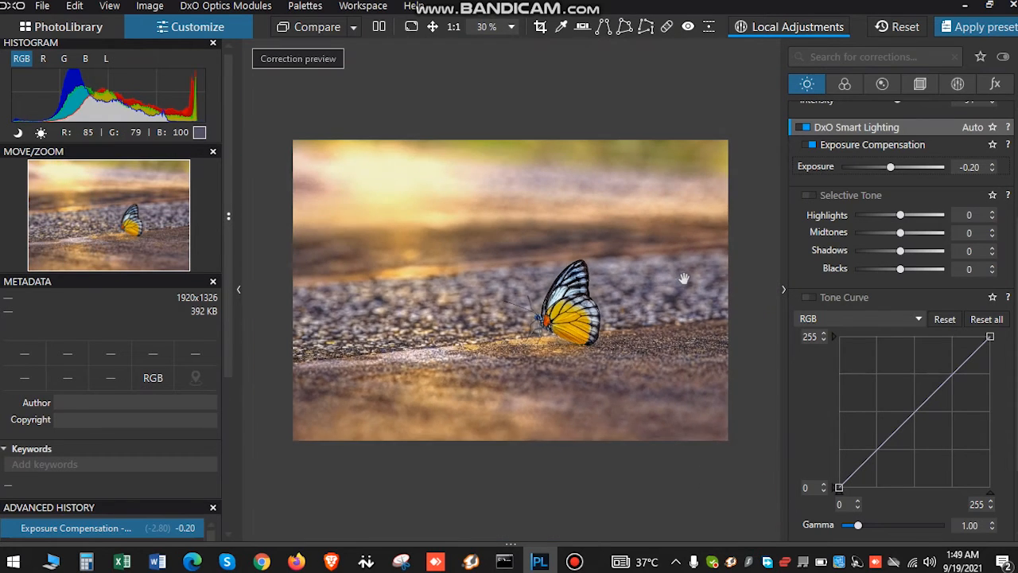
scroll(684, 278, up, 1)
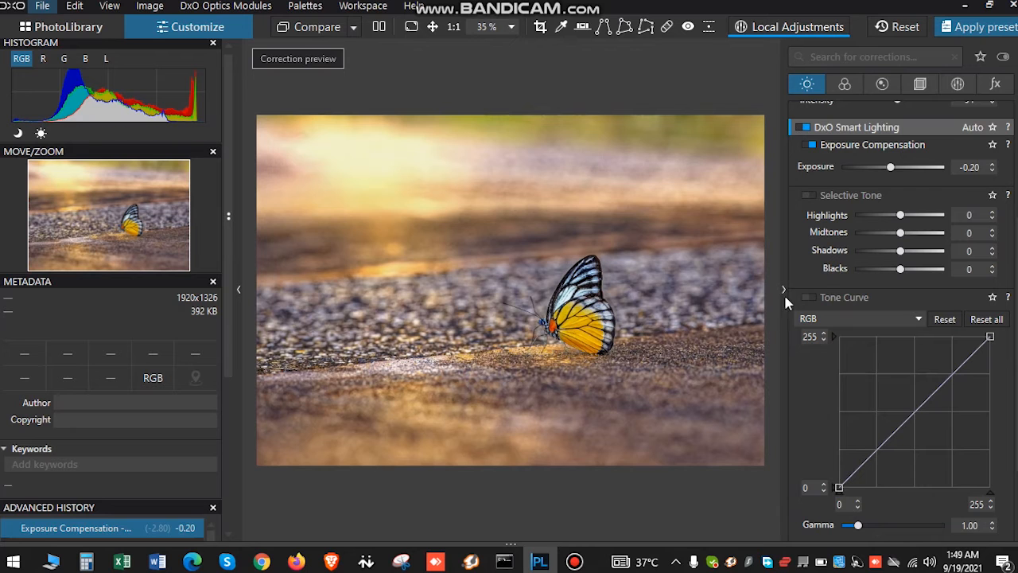
mouse_move(894, 170)
mouse_down()
mouse_move(906, 171)
mouse_move(894, 170)
mouse_up()
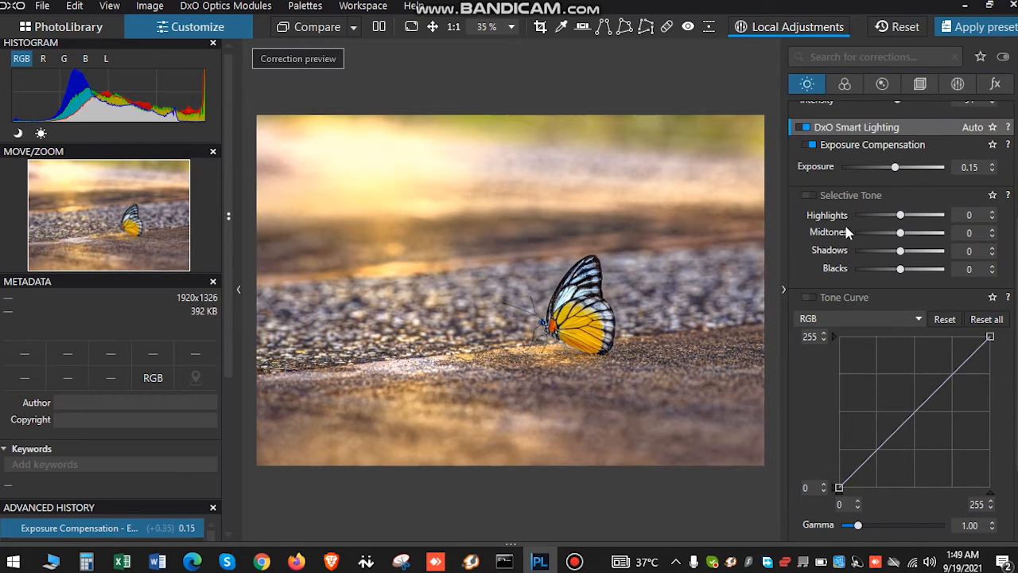
- Set the Selective Tone highlights to -16, midtones to 18 and shadows to -24, and compare with the uncorrected photo
scroll(848, 229, up, 3)
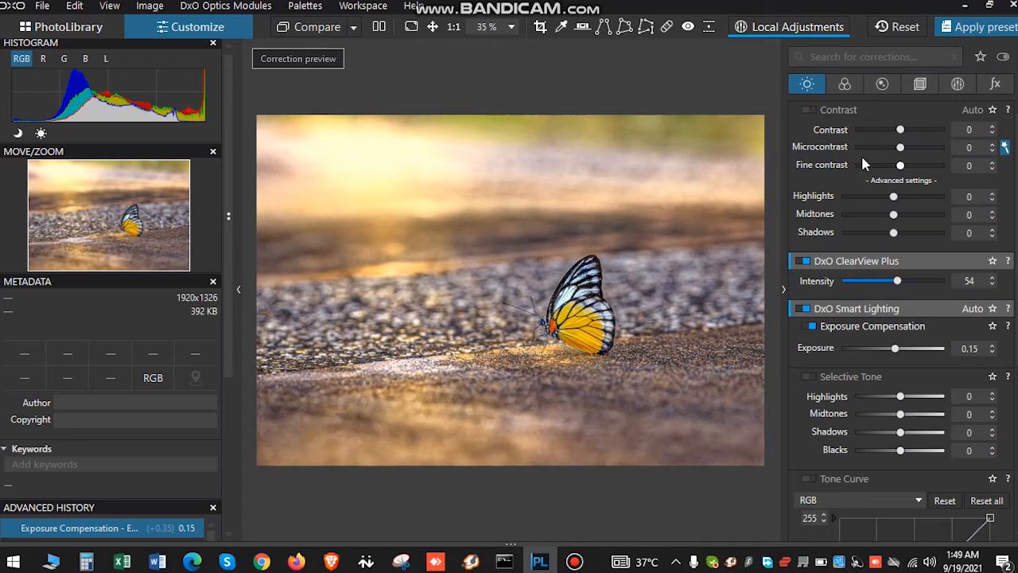
scroll(857, 227, down, 3)
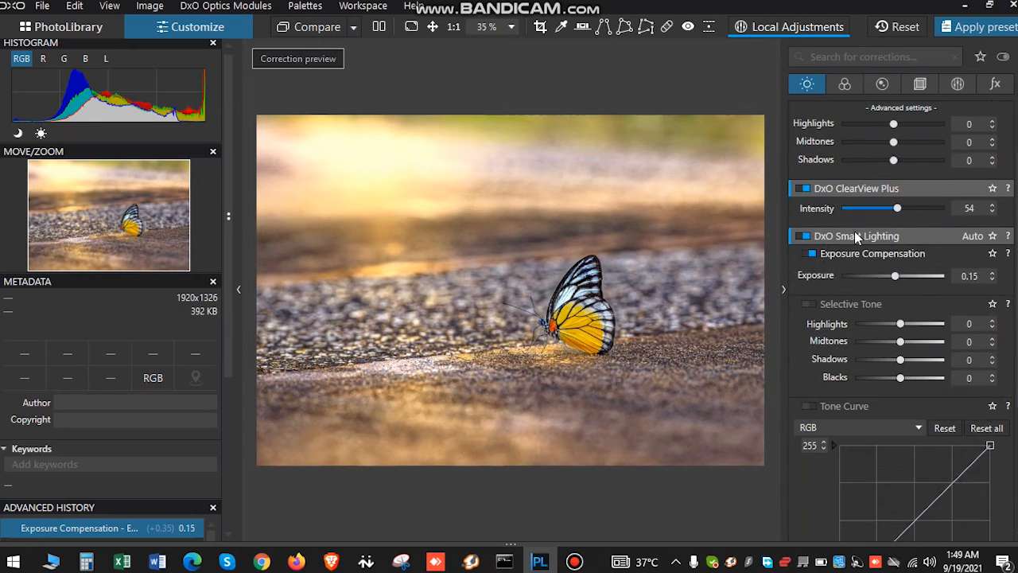
scroll(878, 200, up, 1)
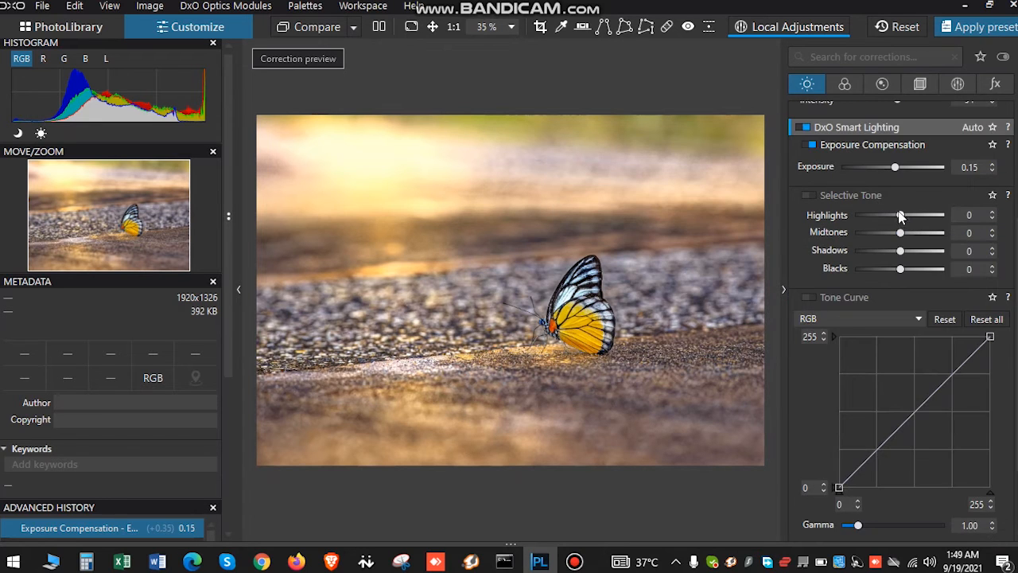
drag(900, 217, 908, 231)
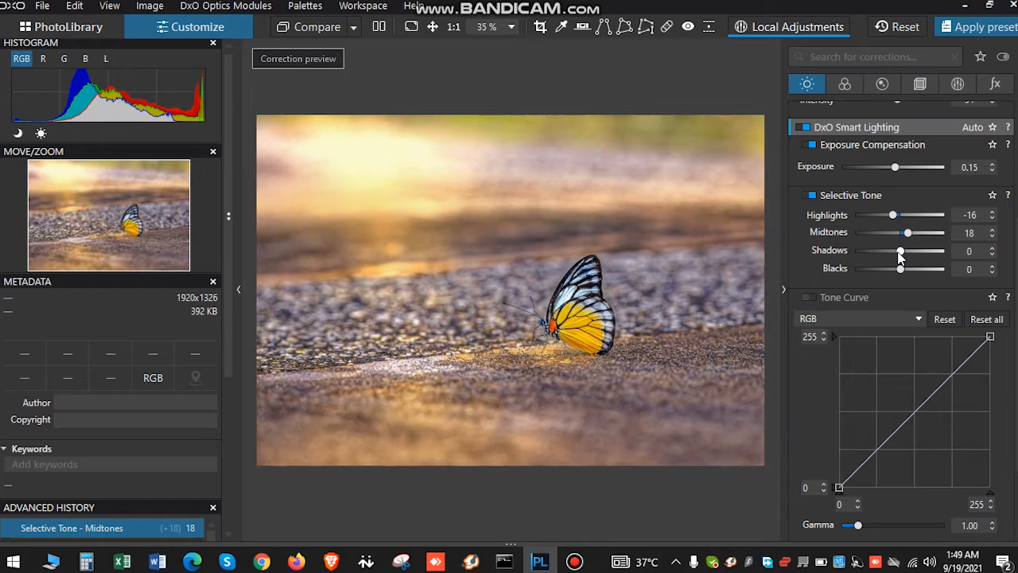
drag(898, 251, 890, 252)
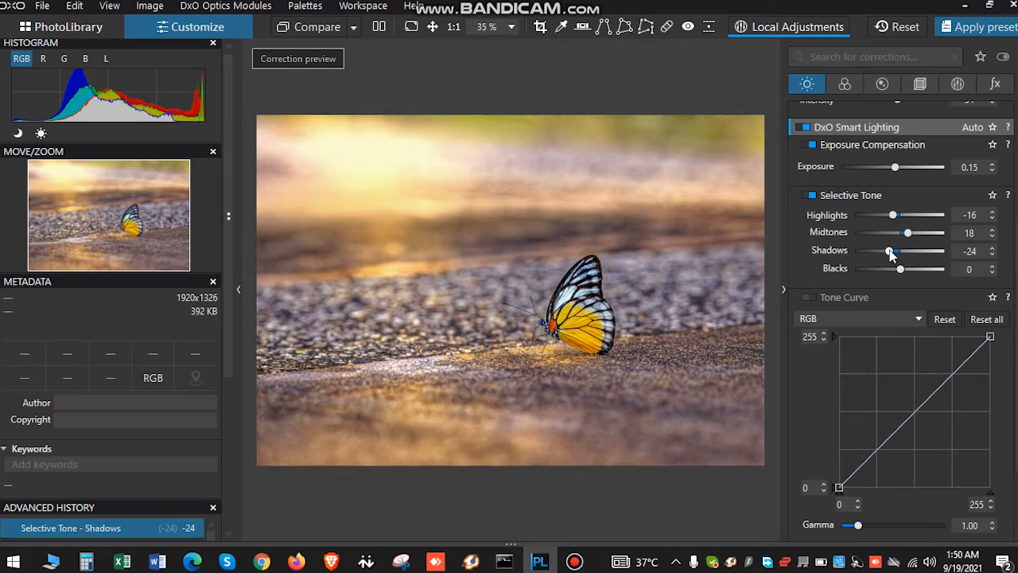
click(329, 31)
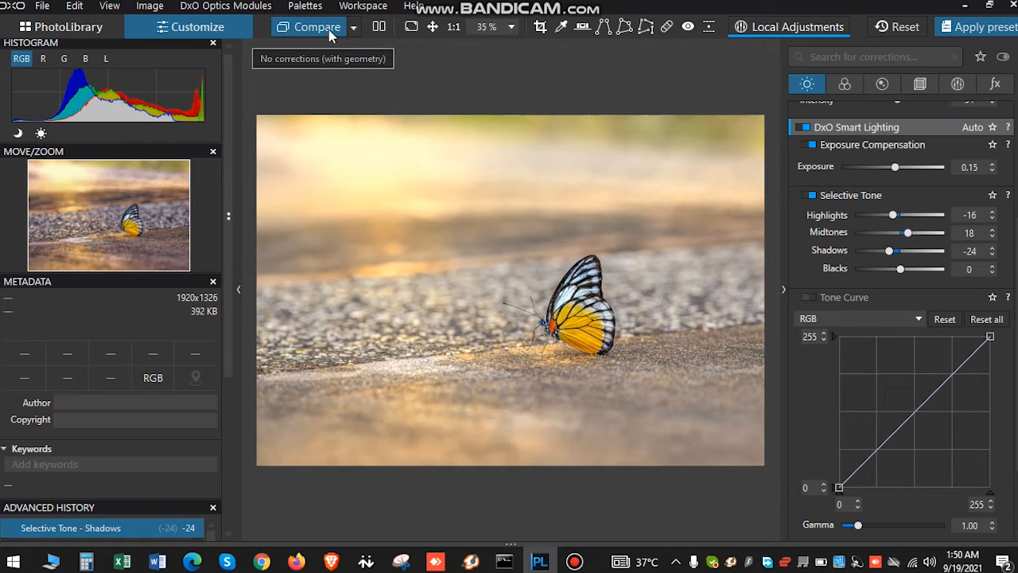
click(331, 32)
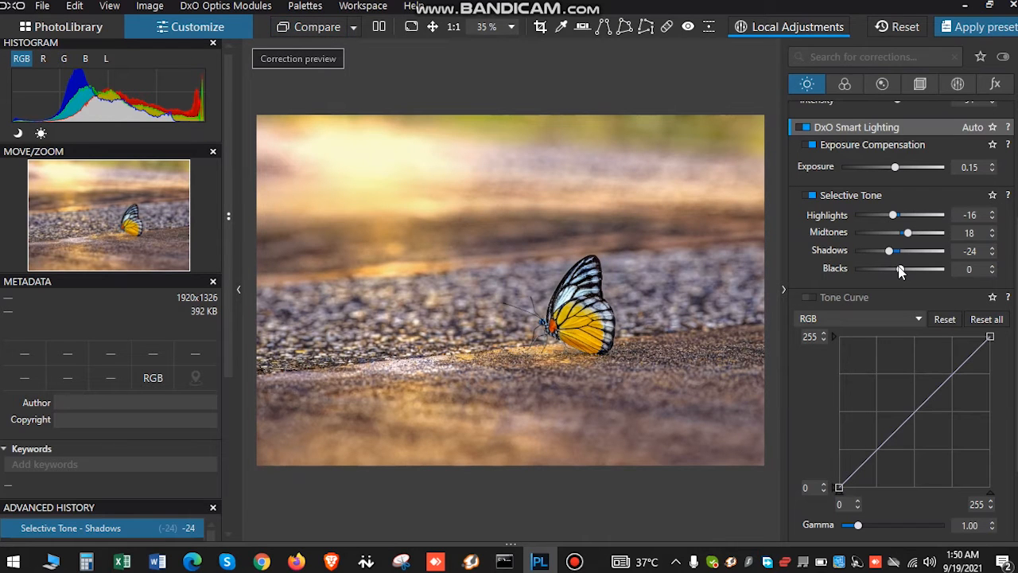
- Set the Selective Tone blacks to -51 and compare the photo with its uncorrected version
drag(900, 271, 877, 272)
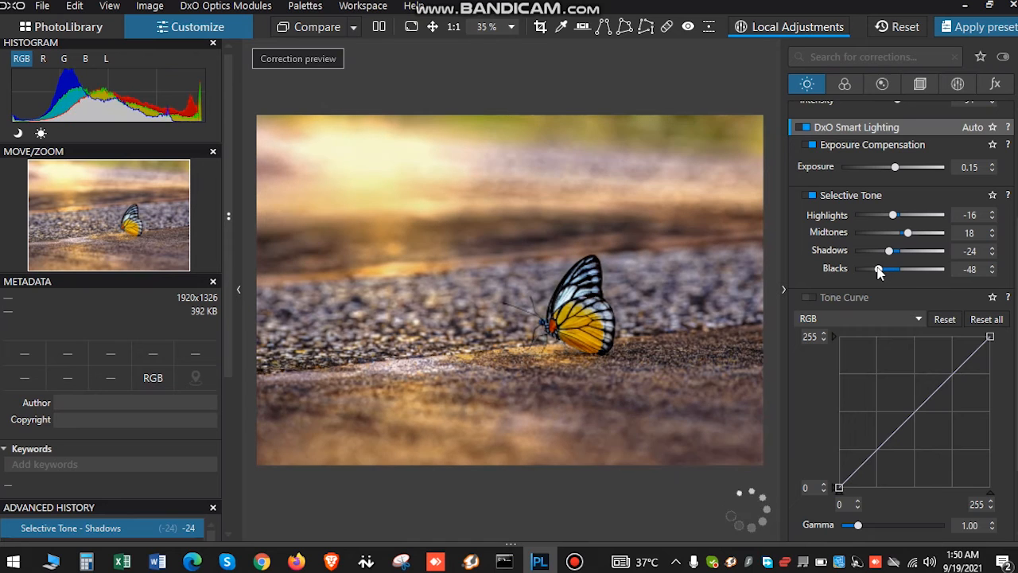
click(331, 29)
click(331, 28)
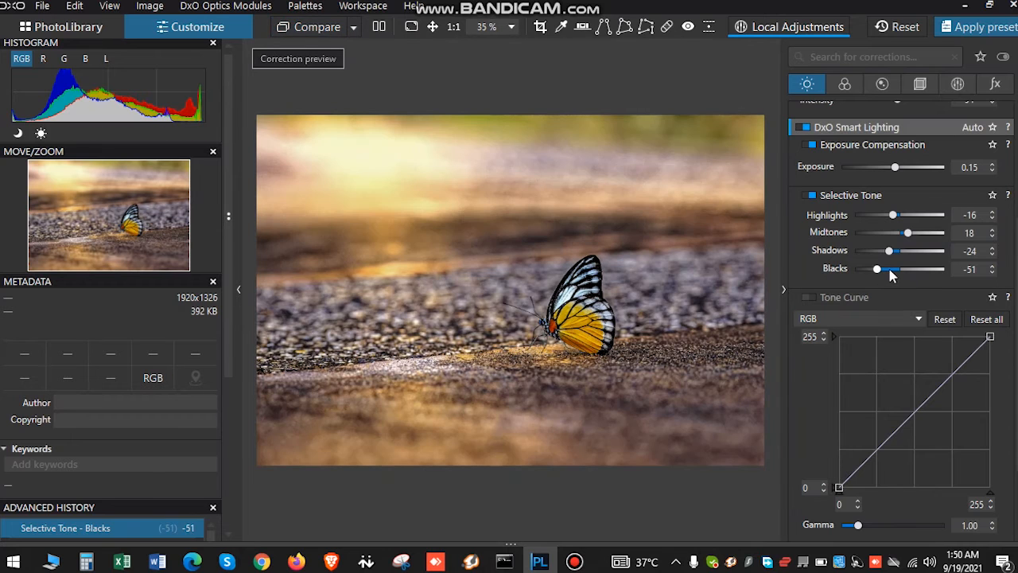
- Raise the Selective Tone blacks to -6
click(890, 270)
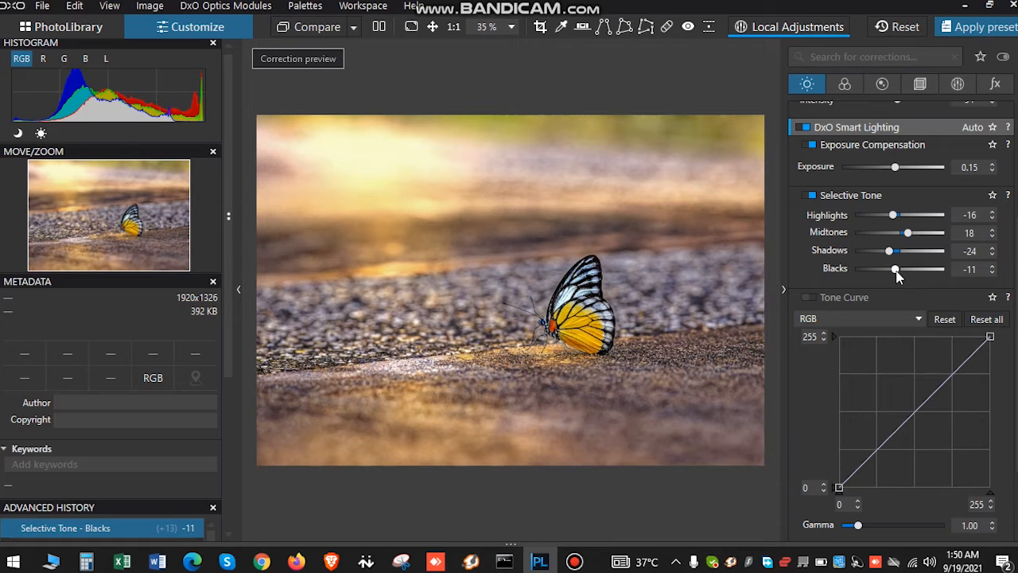
click(893, 270)
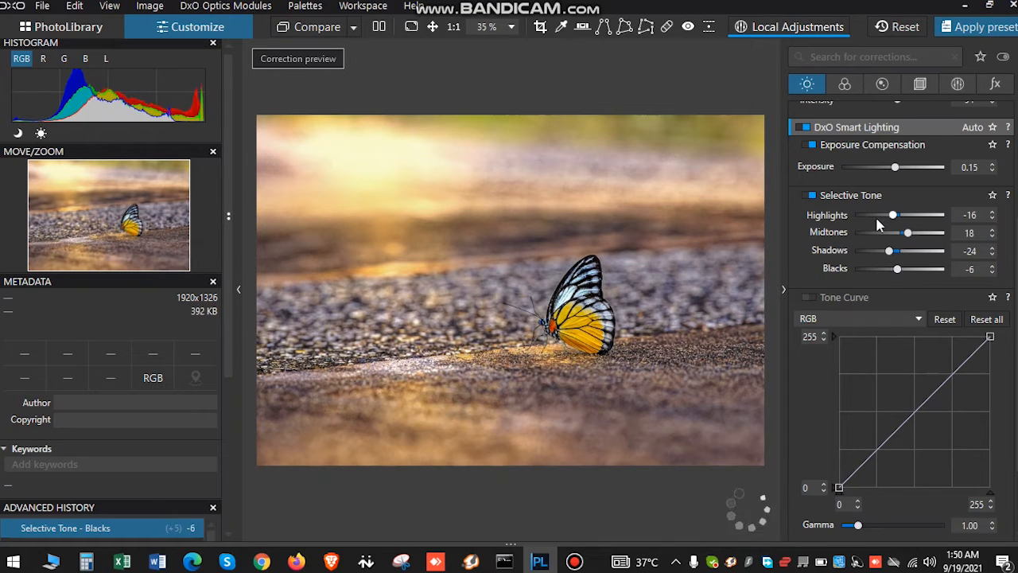
scroll(914, 227, up, 1)
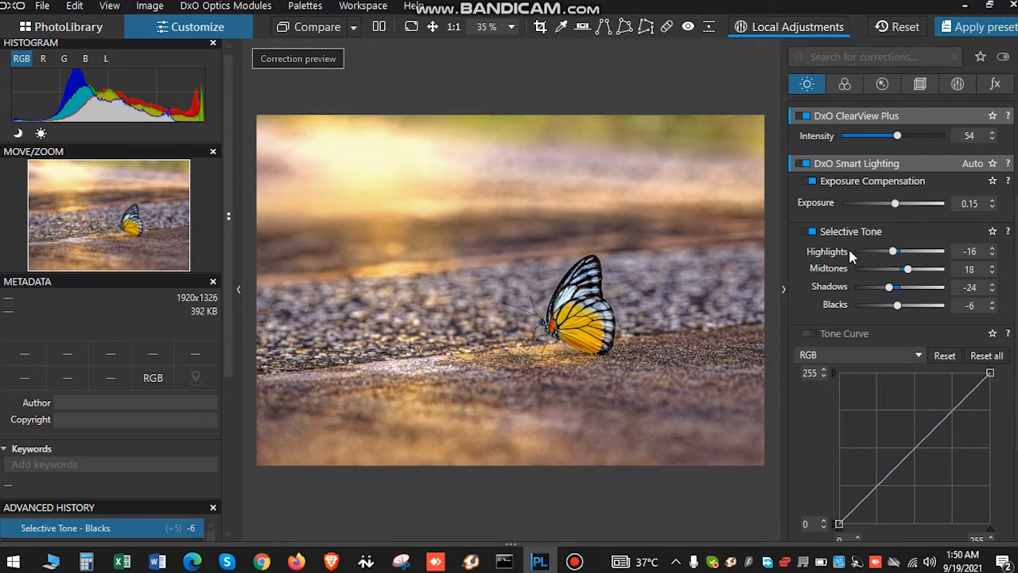
- On the RGB tone curve, move the black point to input 20, output 5 and the white point to input 251, output 252
scroll(849, 250, down, 4)
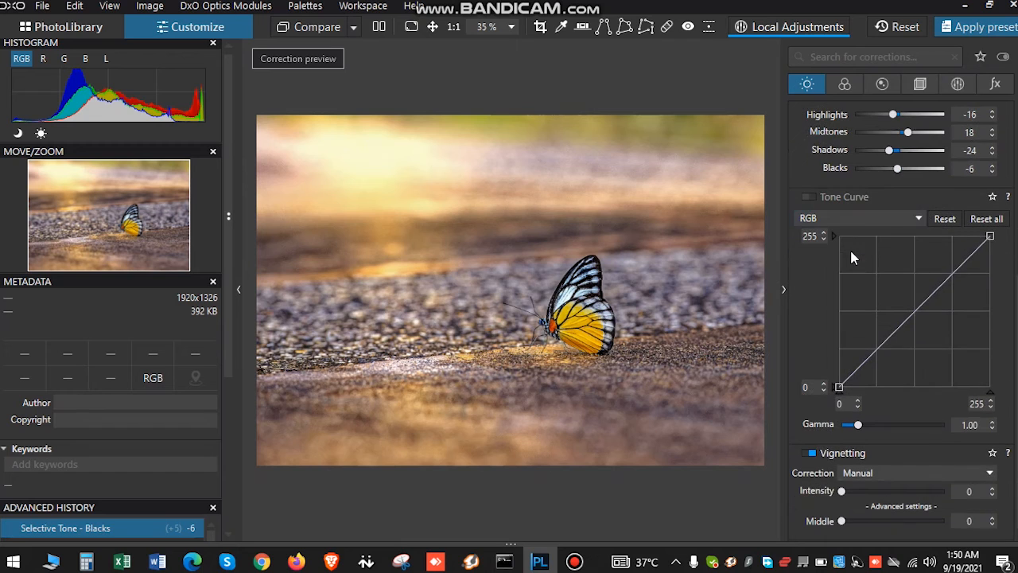
click(869, 223)
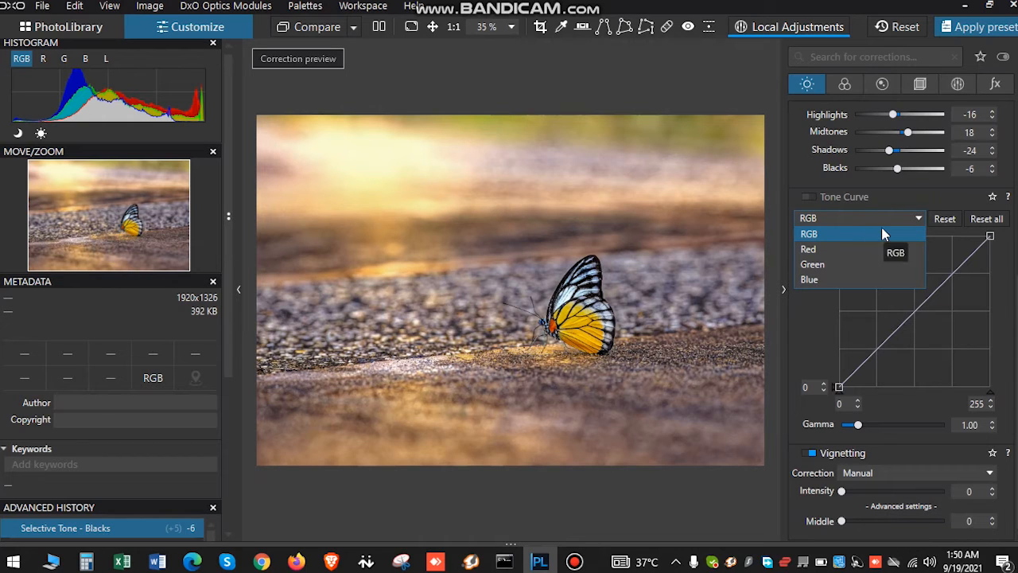
click(878, 233)
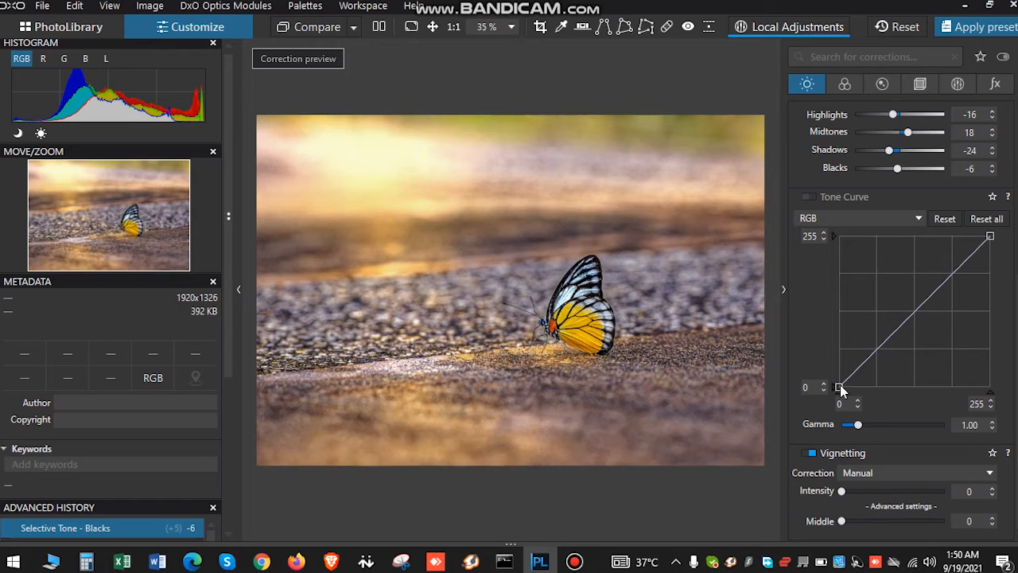
mouse_move(840, 388)
mouse_down()
mouse_move(886, 396)
mouse_move(851, 386)
mouse_up()
mouse_move(992, 239)
mouse_down()
mouse_move(992, 253)
mouse_move(992, 237)
mouse_move(968, 239)
mouse_move(988, 237)
mouse_up()
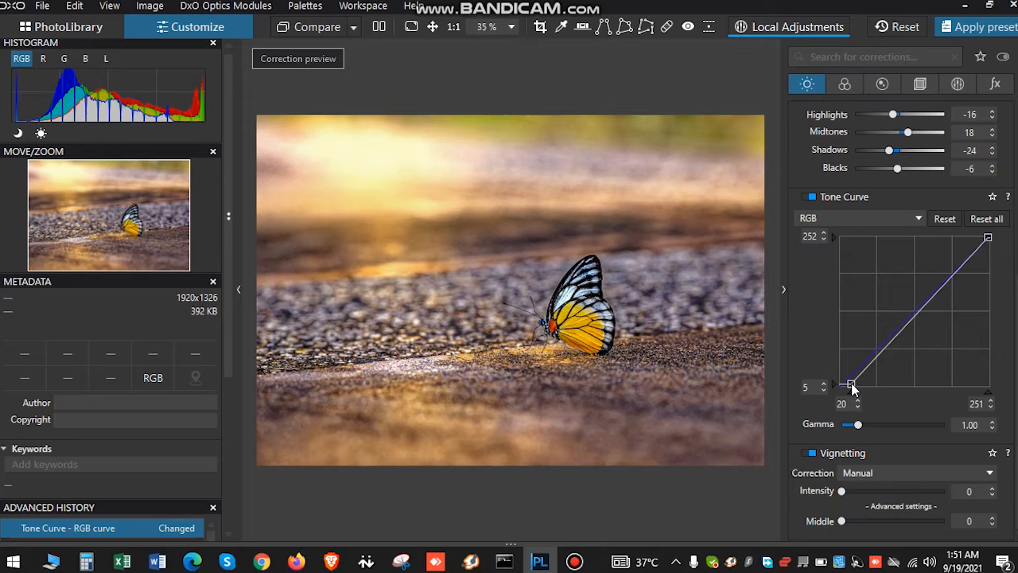
- Move the RGB tone curve's black point to input 3, output 5 and add five points along the curve
drag(851, 383, 840, 384)
click(854, 372)
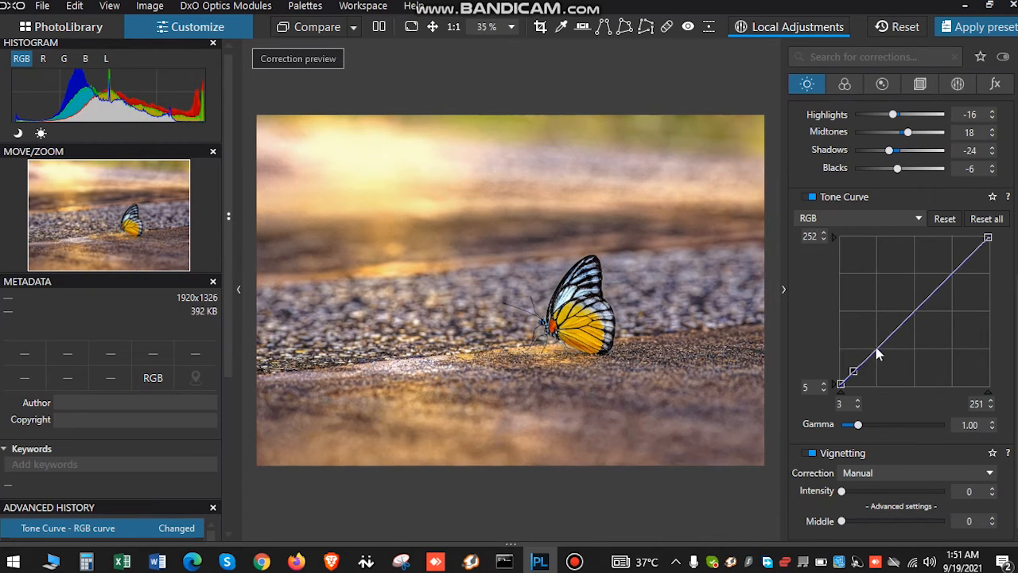
click(875, 350)
click(908, 318)
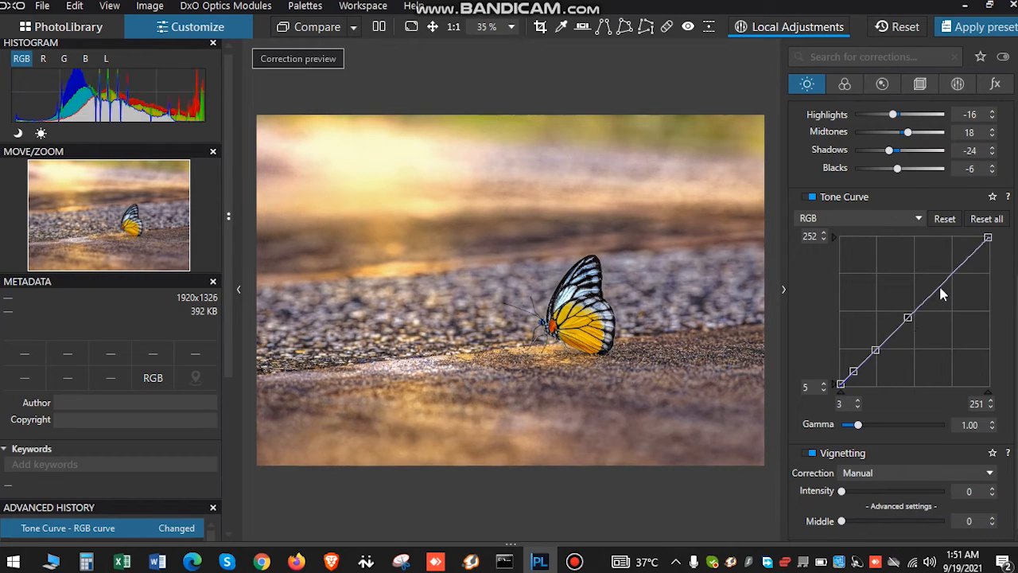
click(972, 252)
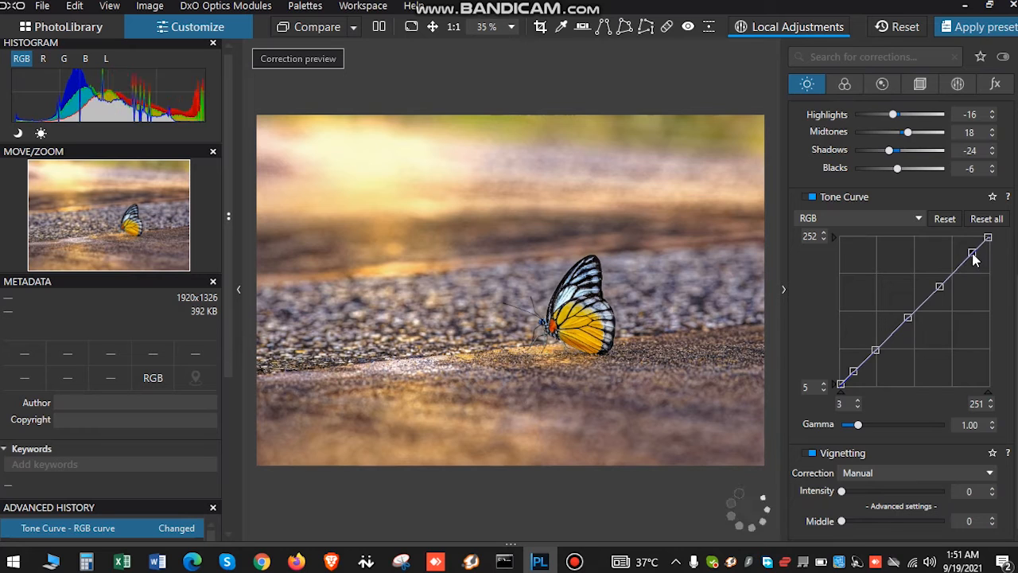
- Bend the RGB tone curve by lowering its highlight, midtone and darkest shadow points slightly and raising the upper-midtone point
drag(973, 252, 979, 264)
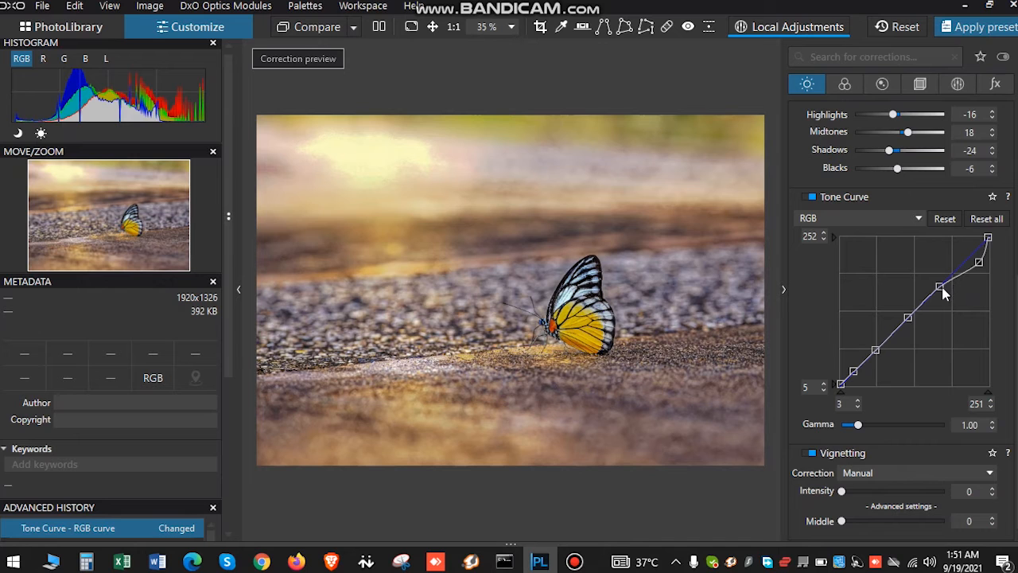
drag(942, 286, 932, 284)
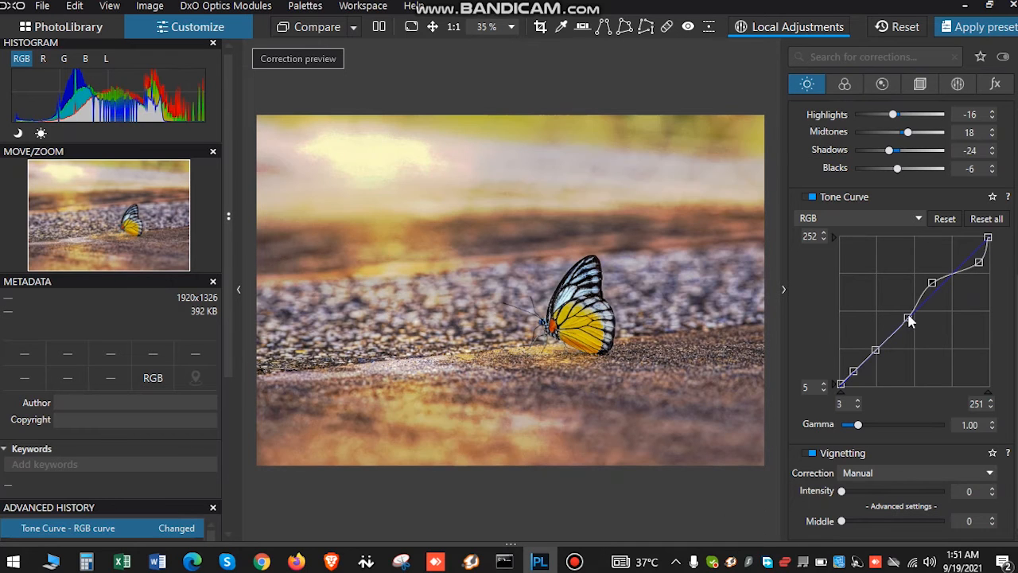
drag(909, 318, 898, 308)
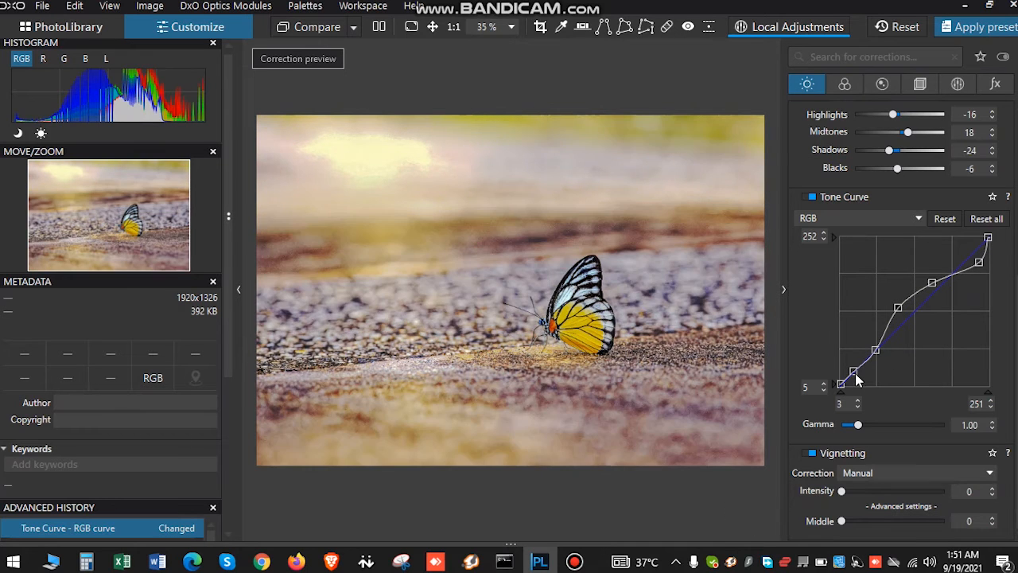
drag(855, 373, 859, 385)
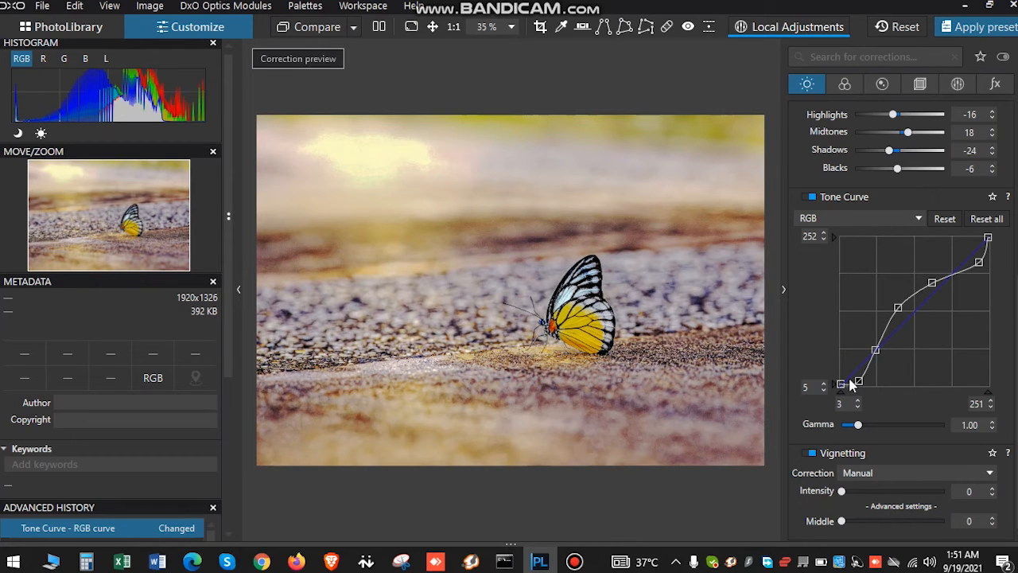
drag(857, 381, 852, 376)
drag(897, 307, 914, 330)
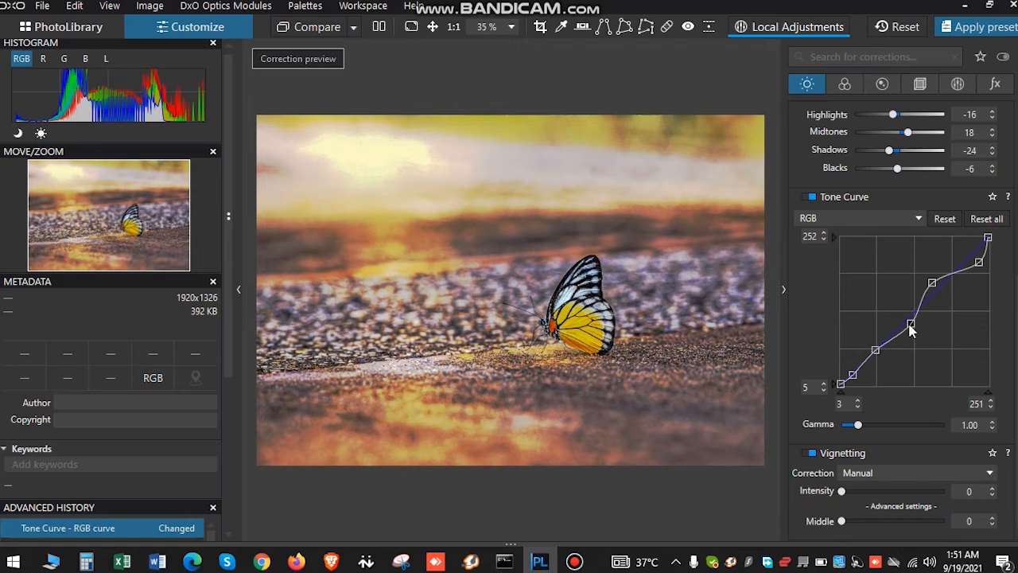
- Compare the photo with its uncorrected version and reset the RGB tone curve
click(333, 34)
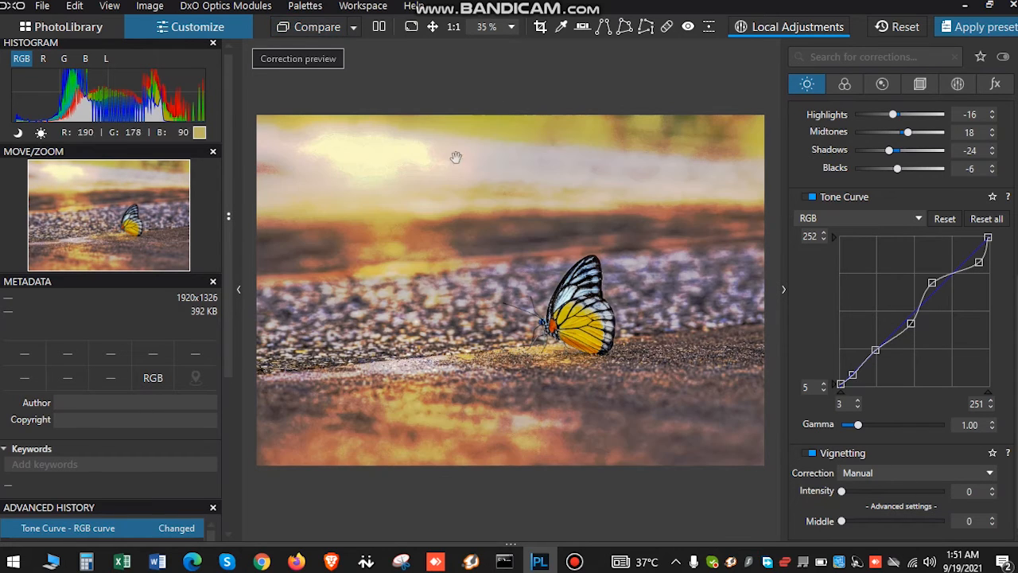
click(951, 225)
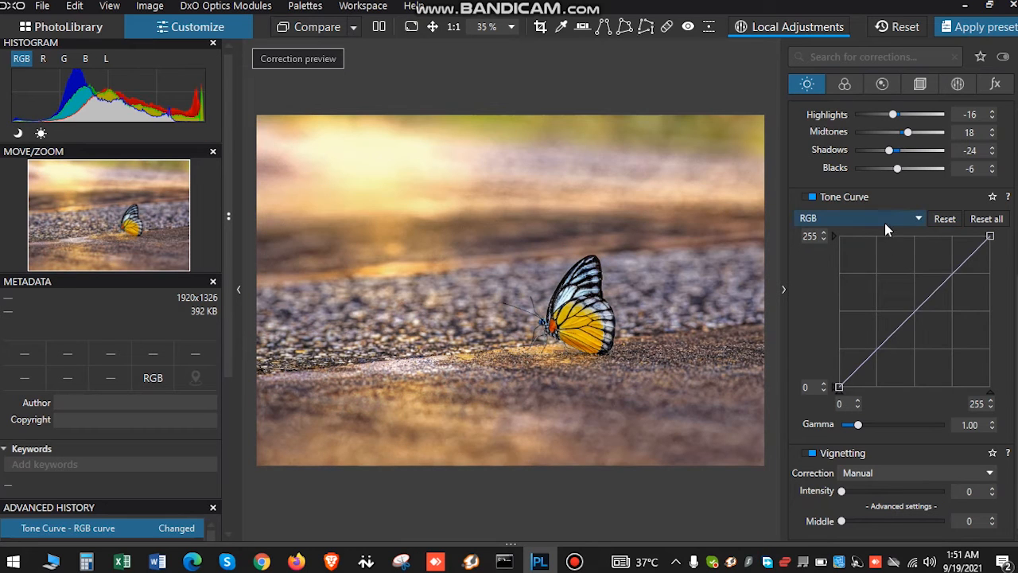
- On the Red tone curve, set the black point to input 1, output 1 and add midtone, highlight and shadow points
click(885, 224)
click(874, 247)
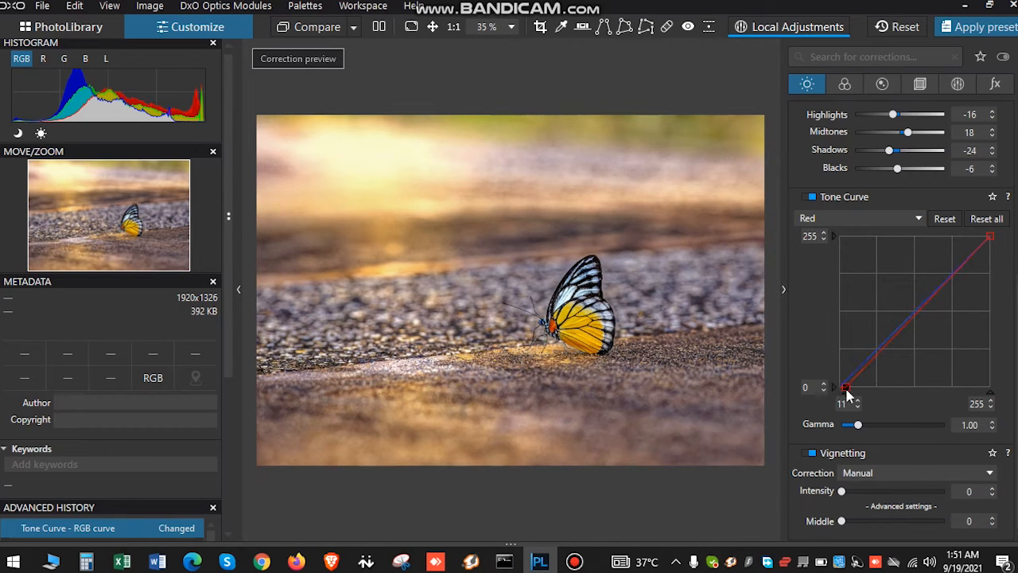
mouse_move(840, 389)
mouse_down()
mouse_move(874, 395)
mouse_move(845, 379)
mouse_move(839, 357)
mouse_move(840, 390)
mouse_up()
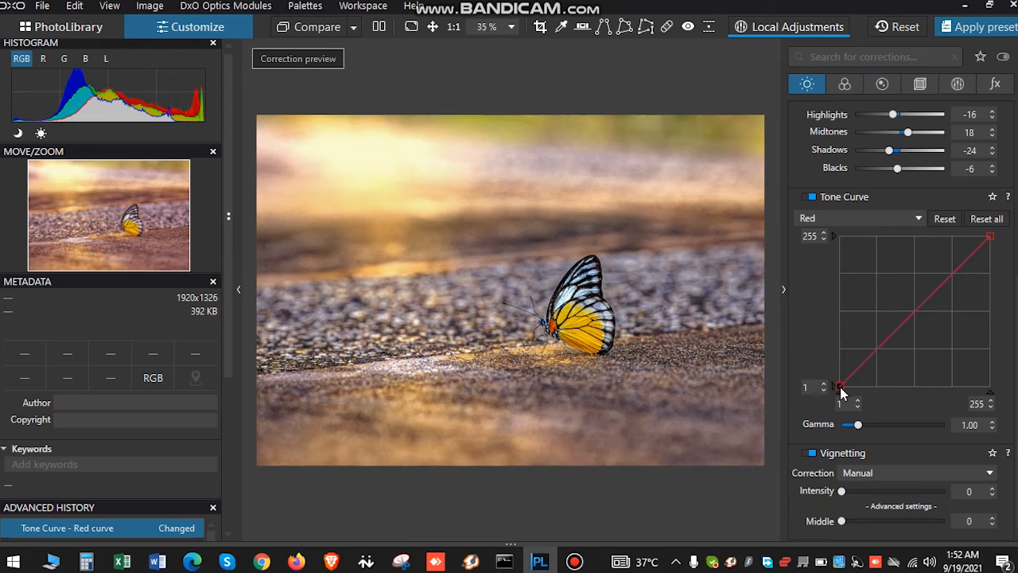
click(914, 311)
click(977, 247)
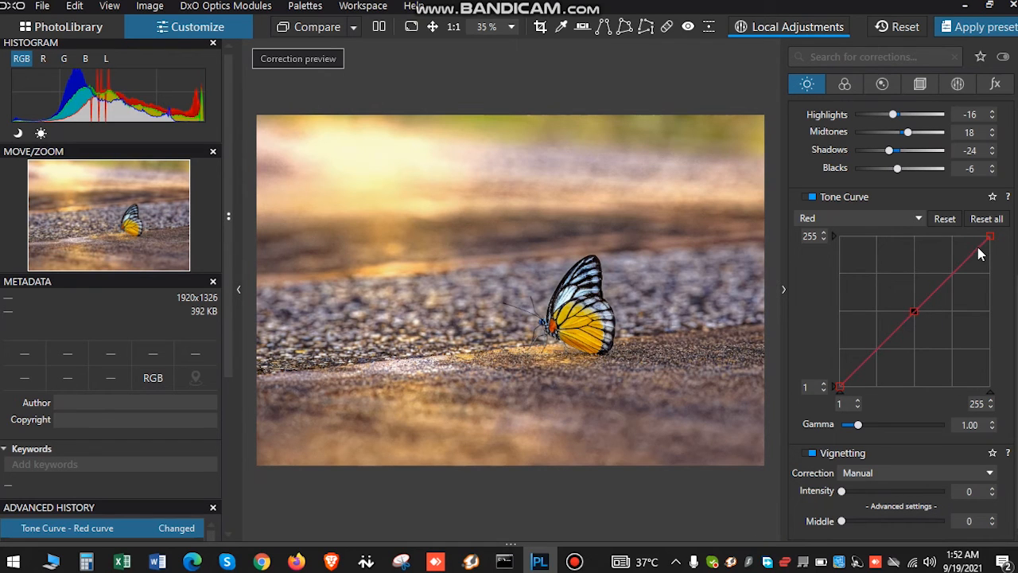
click(862, 363)
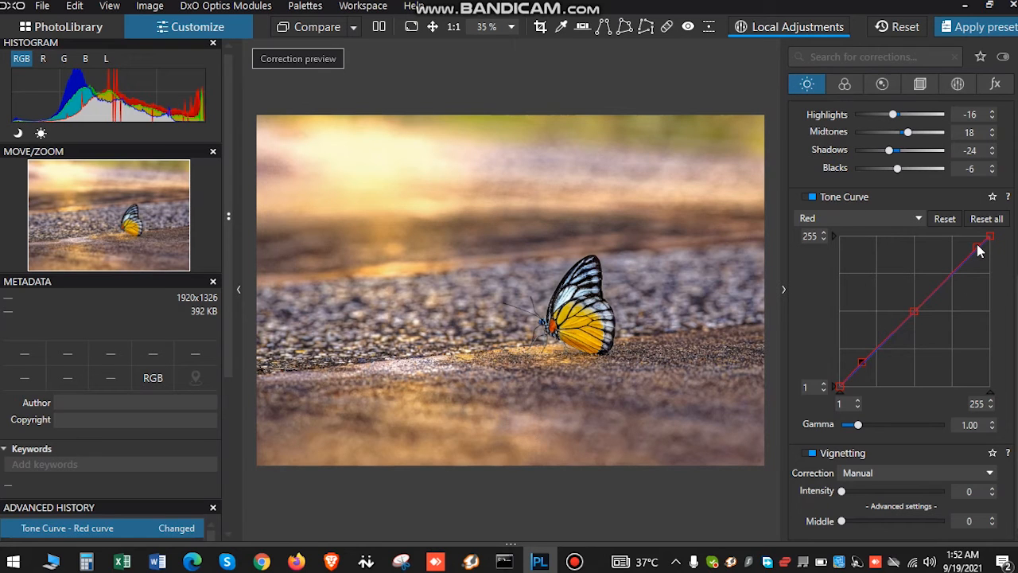
- Try lowering the red curve's highlight and shadow points and raising its midtone point, and reset the red curve
drag(977, 246, 980, 252)
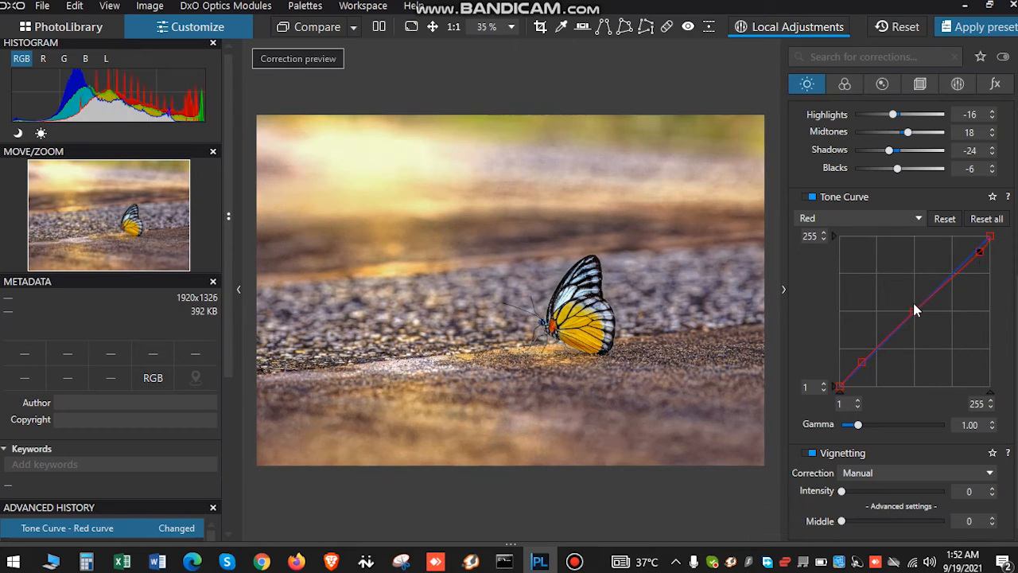
drag(915, 312, 908, 303)
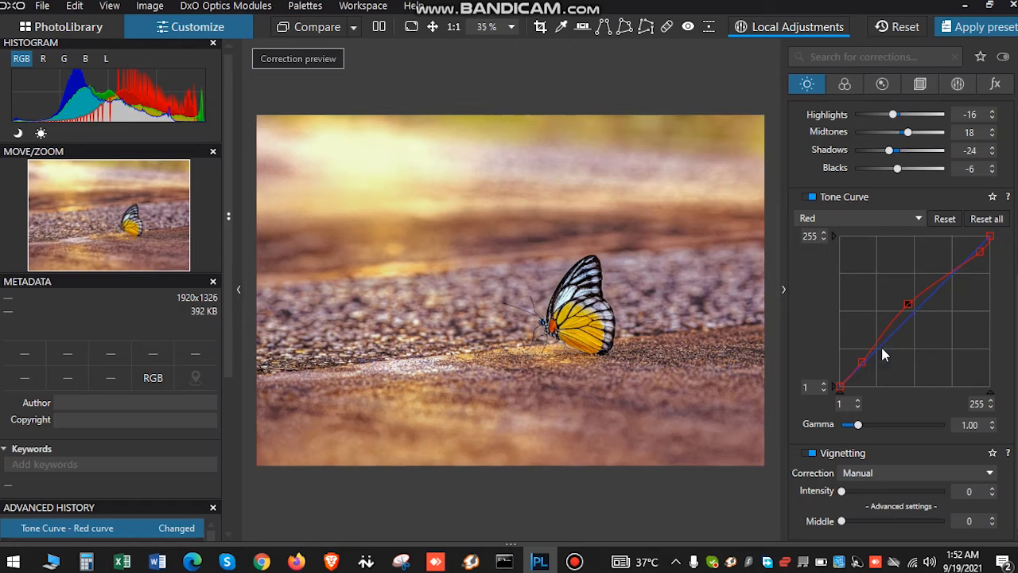
drag(865, 360, 868, 371)
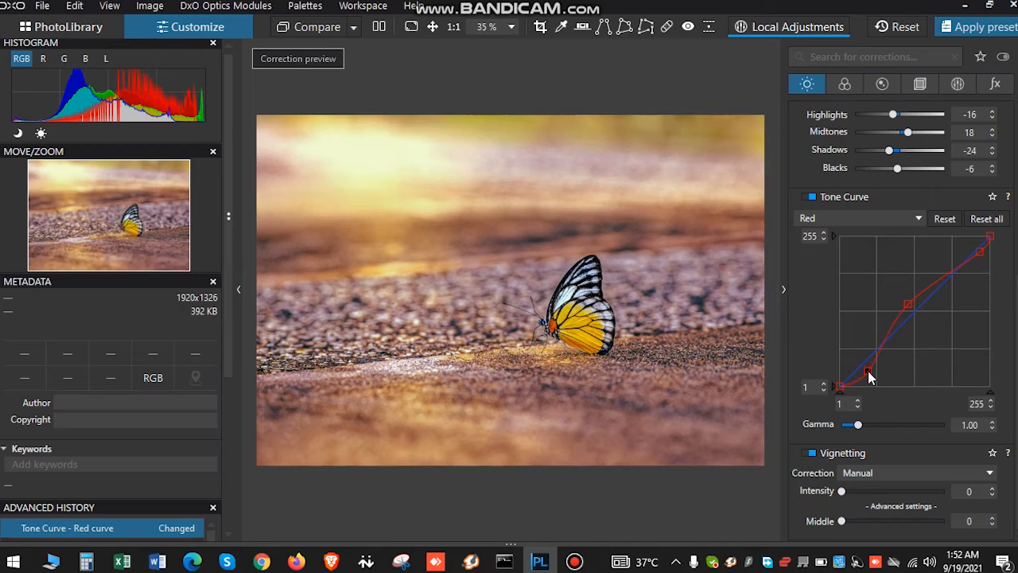
click(945, 223)
- On the Green tone curve, try the white point at input 184 and settle it at input 252, output 254
click(900, 220)
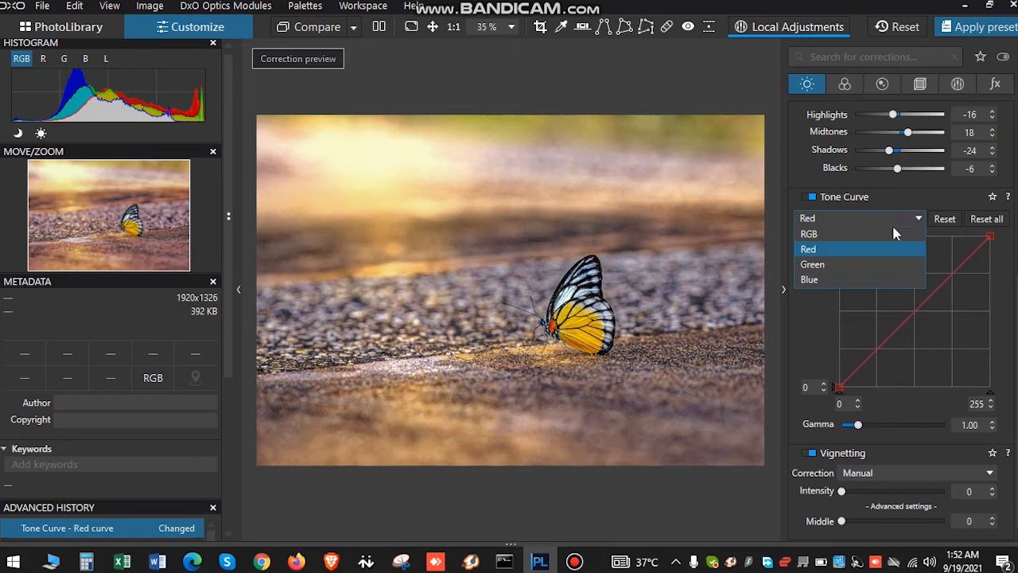
click(888, 263)
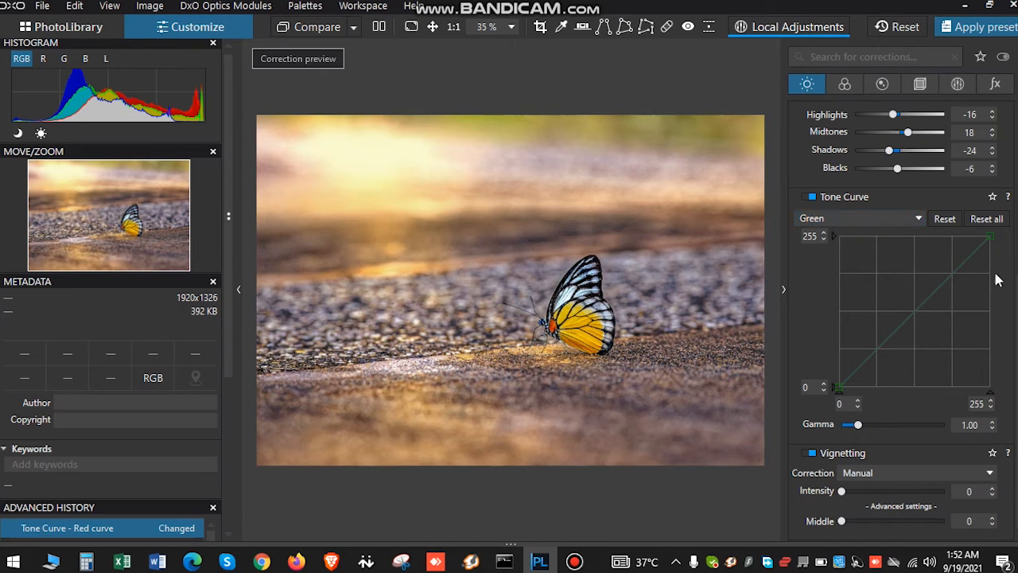
drag(991, 239, 950, 242)
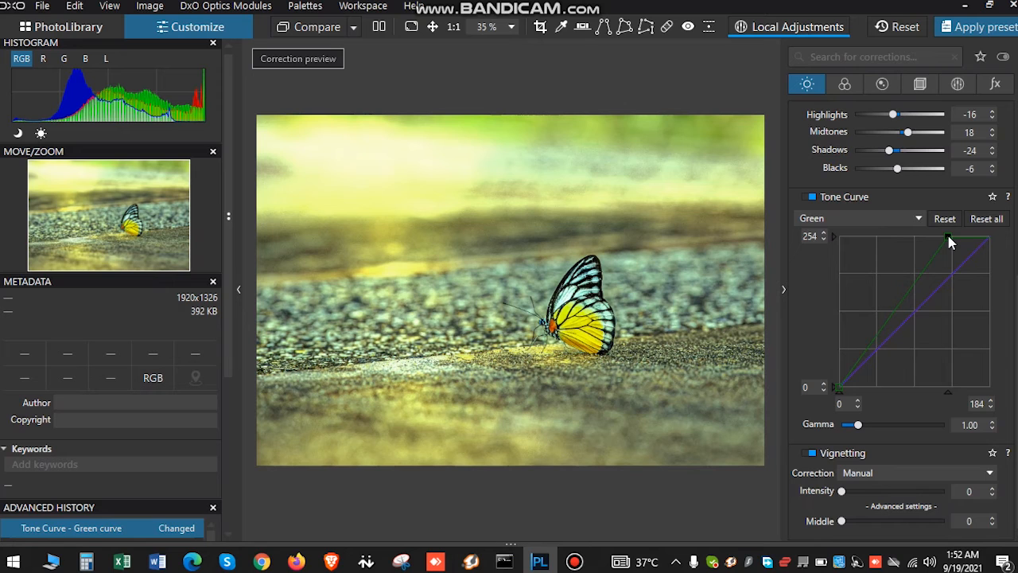
drag(950, 242, 987, 236)
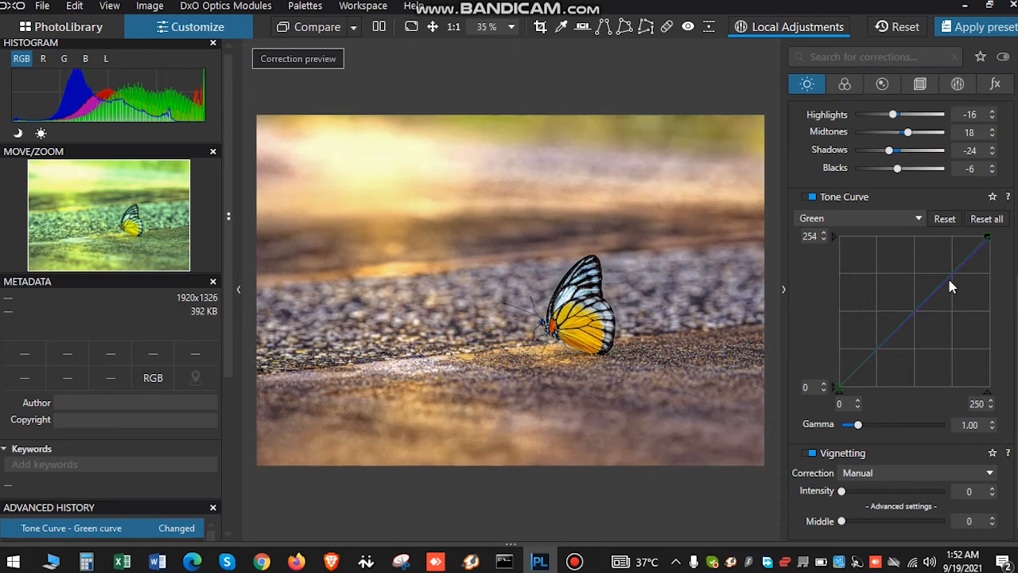
- Add a midtone point to the green curve, try it raised, and bring it back close to the diagonal
click(917, 309)
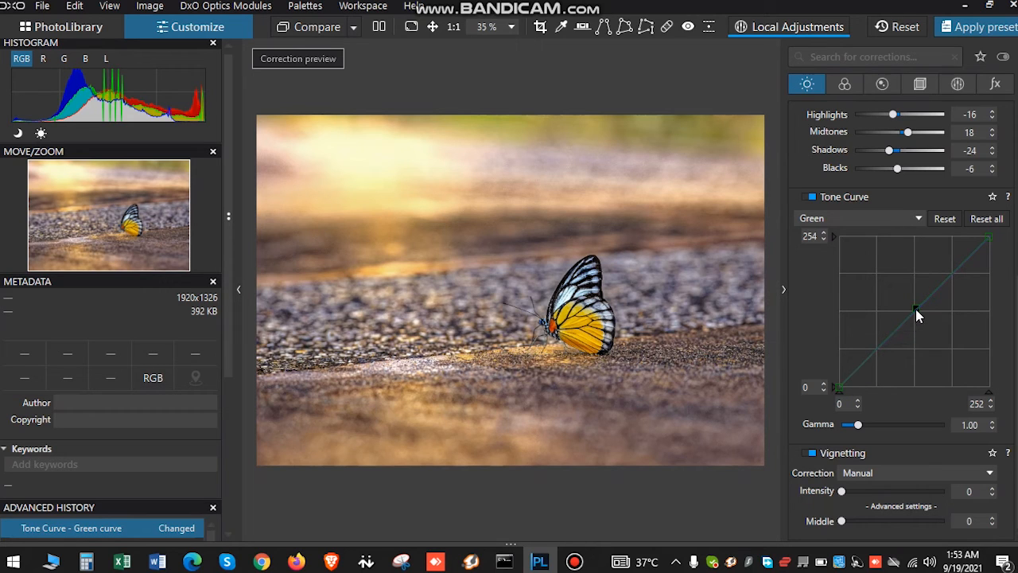
mouse_move(918, 312)
mouse_down()
mouse_move(925, 326)
mouse_move(904, 303)
mouse_up()
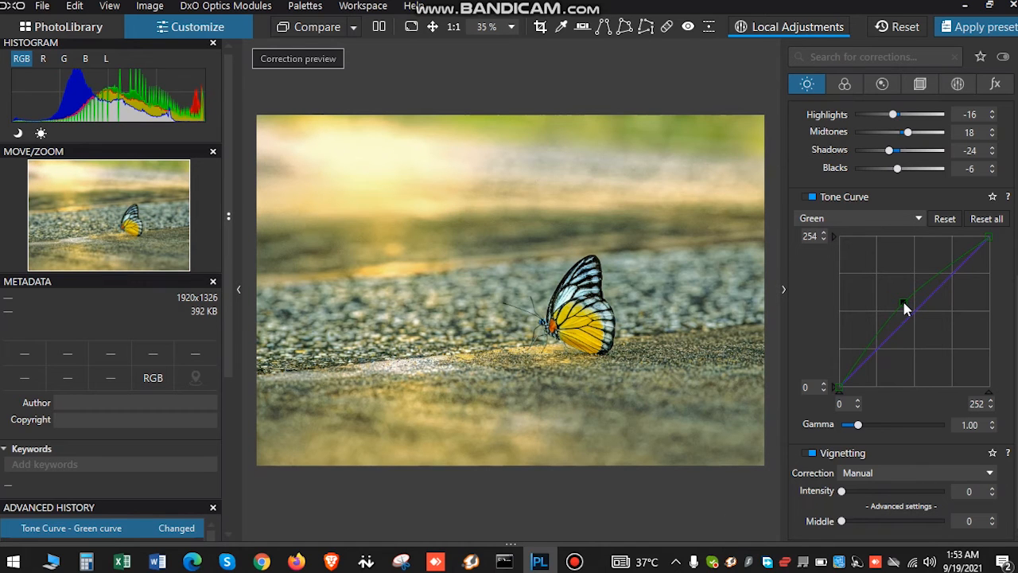
drag(908, 301, 912, 312)
- On the Blue tone curve, move the white point to input 254, output 221 and compare with the uncorrected photo
click(891, 219)
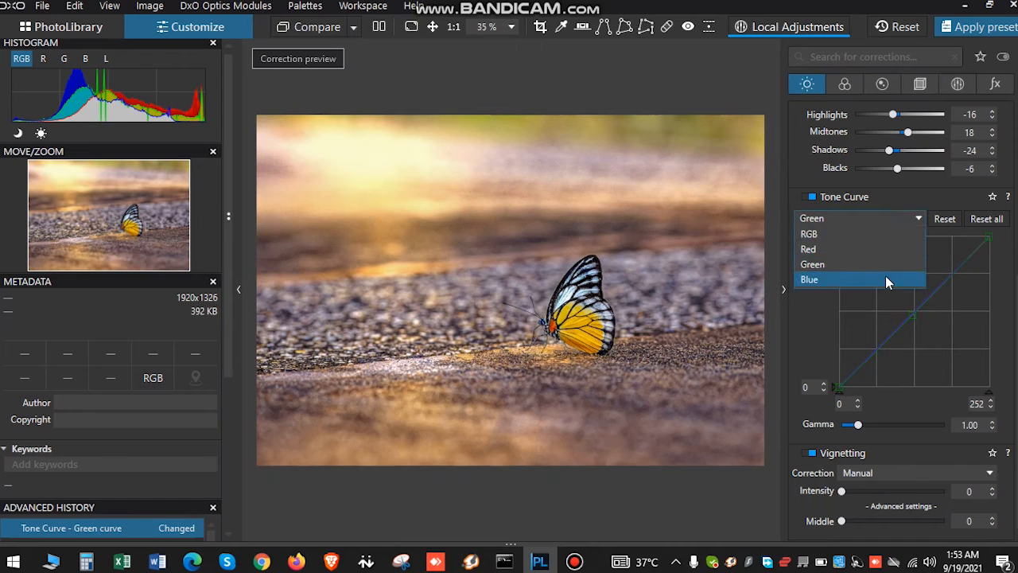
click(886, 278)
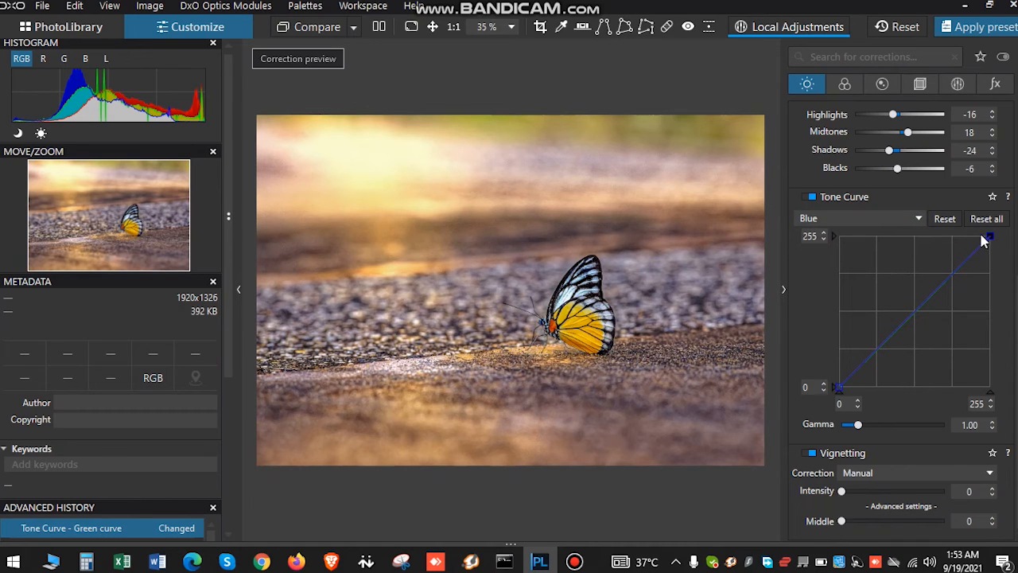
mouse_move(988, 236)
mouse_down()
mouse_move(959, 242)
mouse_move(936, 274)
mouse_move(979, 237)
mouse_move(991, 240)
mouse_up()
drag(991, 240, 990, 258)
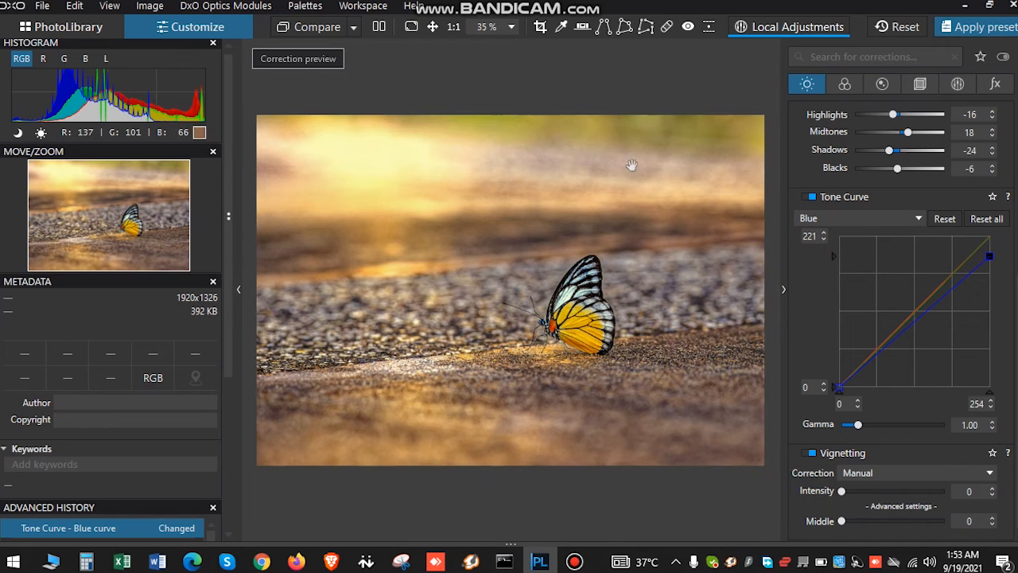
click(317, 32)
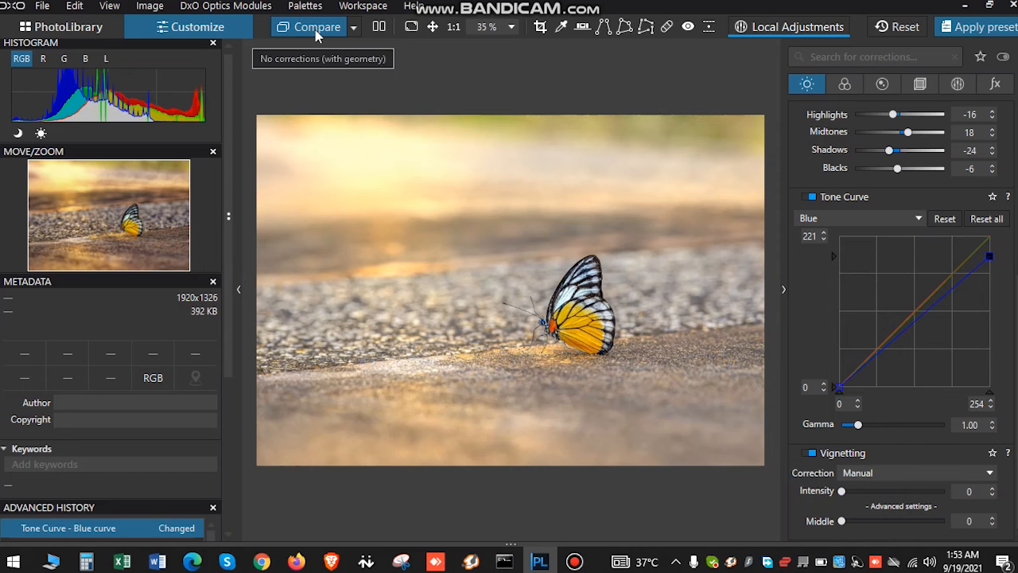
click(316, 32)
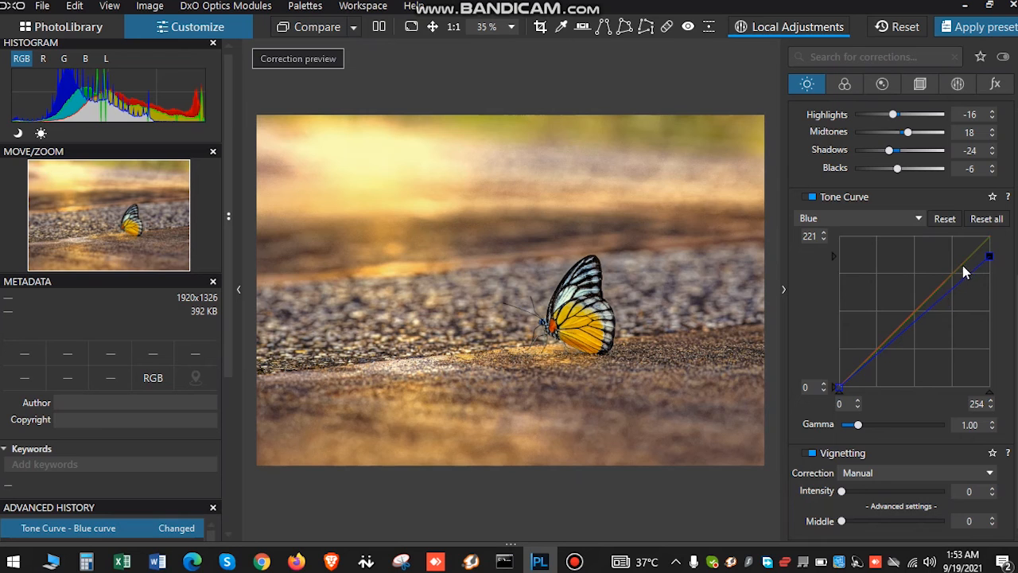
- Reset the blue tone curve
scroll(964, 272, up, 5)
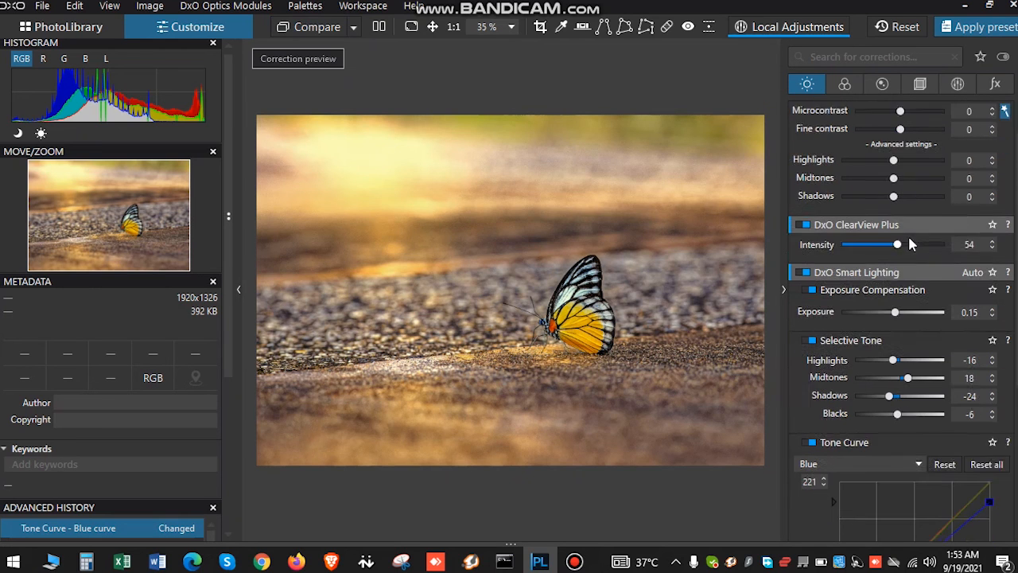
scroll(927, 286, down, 3)
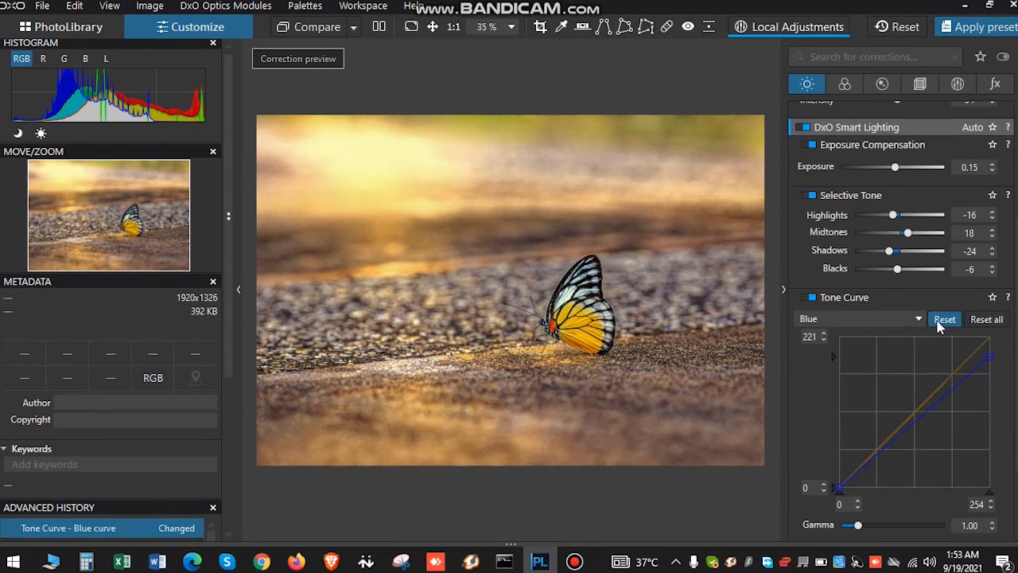
click(943, 321)
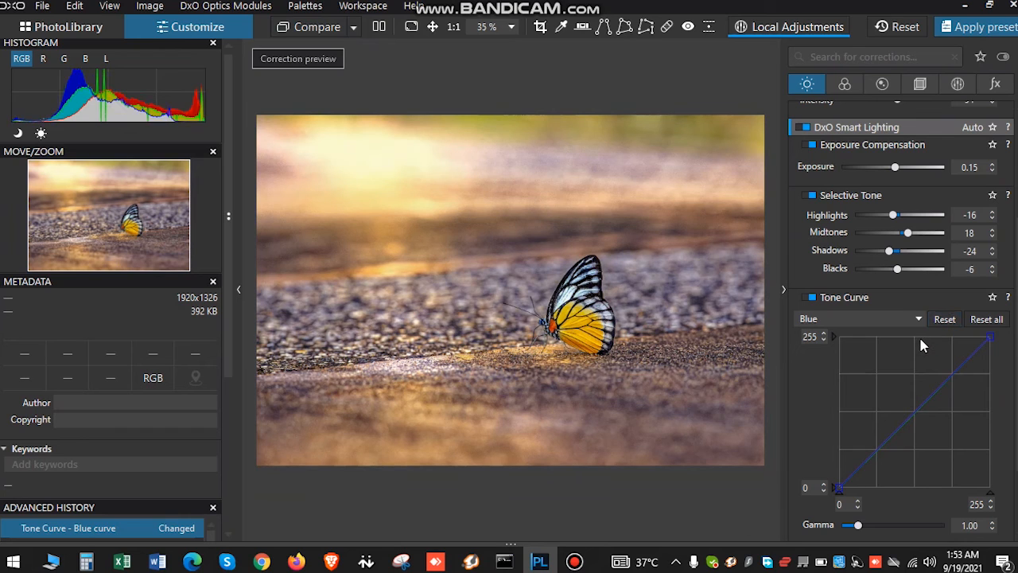
scroll(920, 340, down, 1)
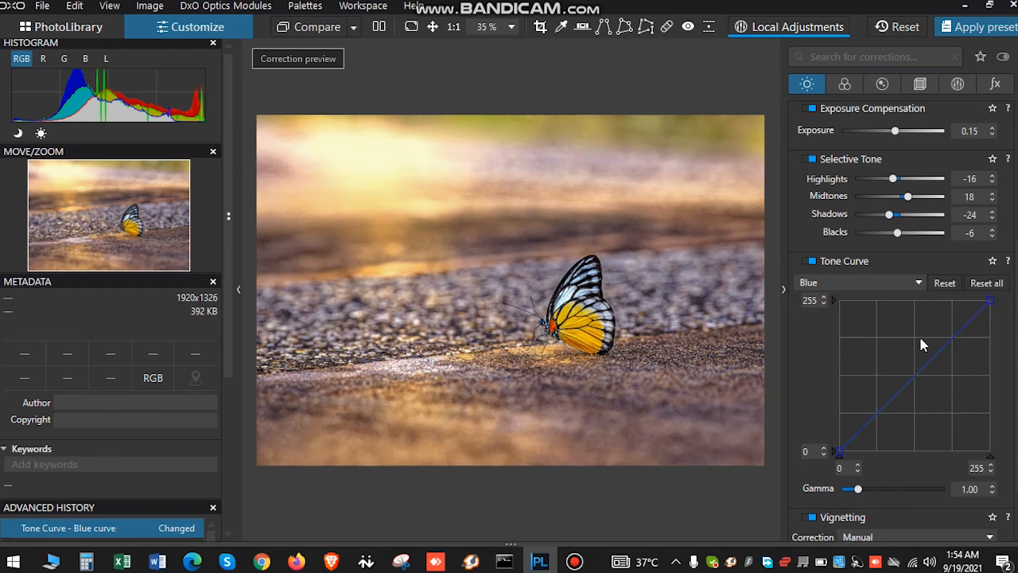
scroll(919, 338, up, 4)
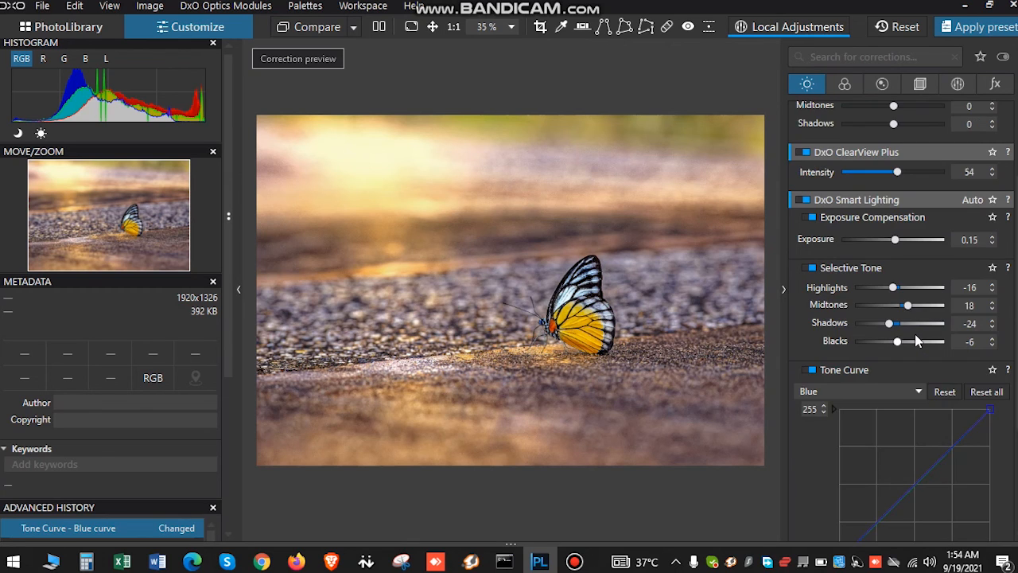
scroll(916, 340, up, 2)
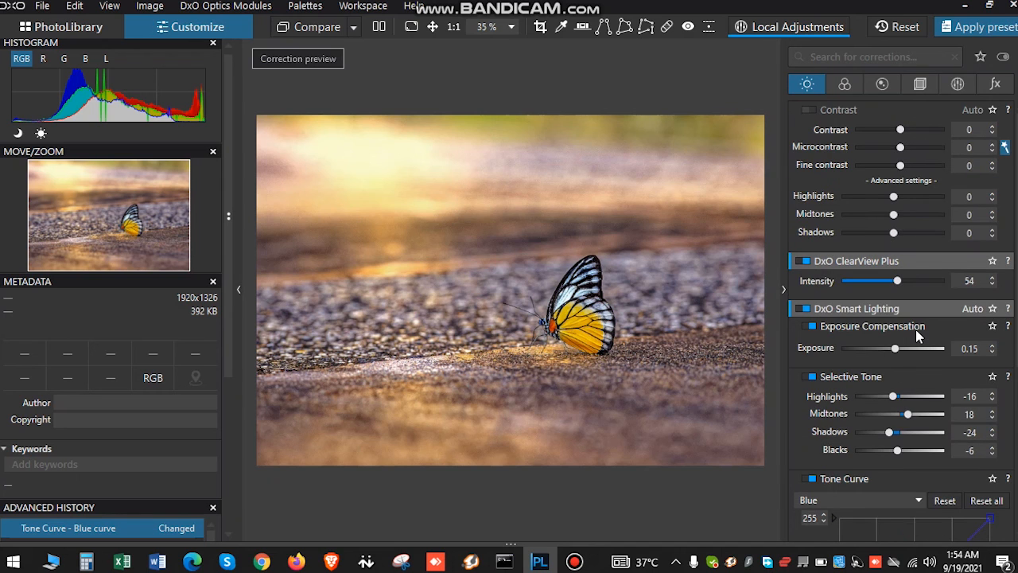
scroll(917, 331, down, 6)
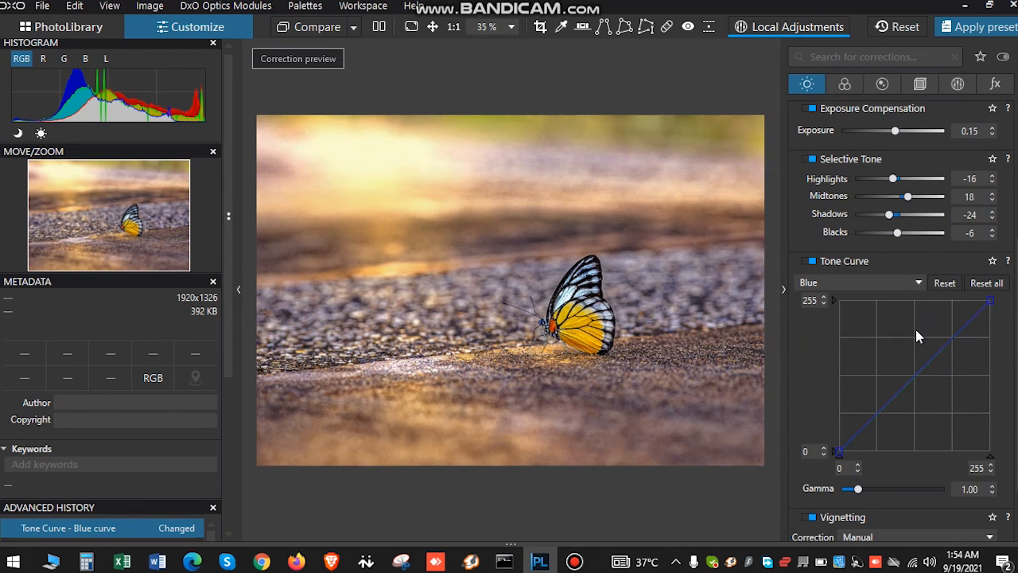
- On the Blue tone curve, try the black point at input 110 and settle it at input 6, output 3
click(893, 284)
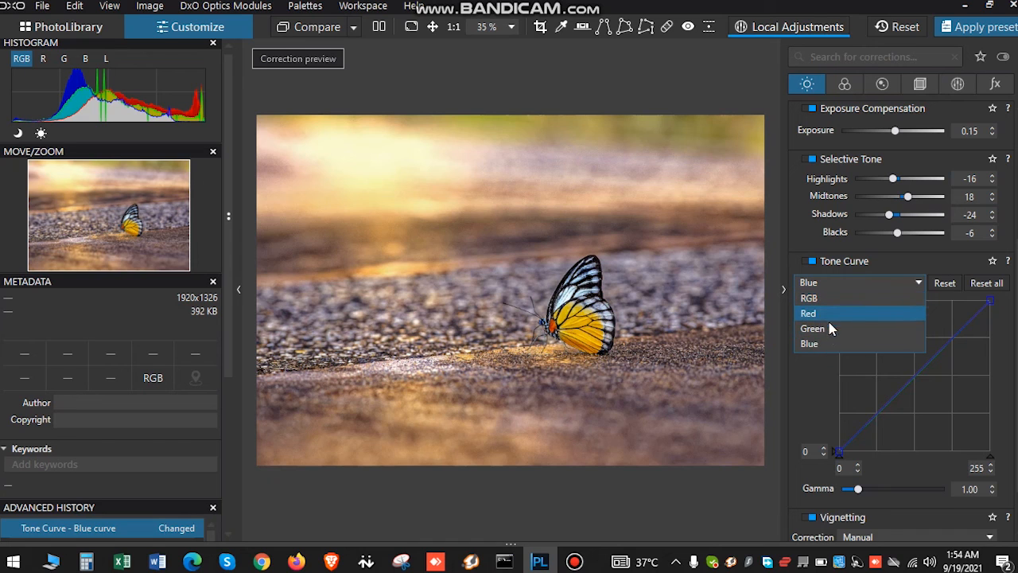
click(898, 283)
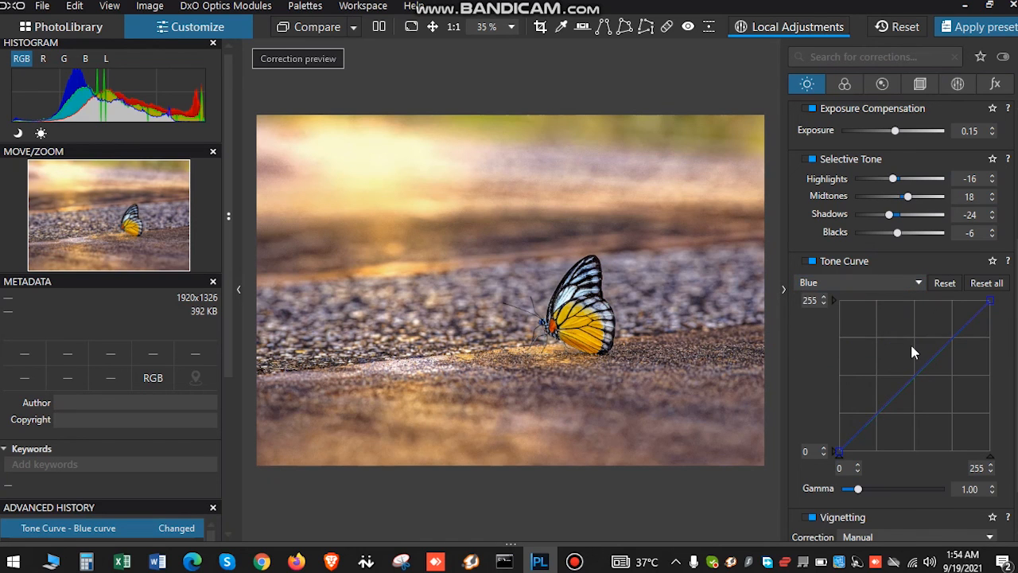
scroll(910, 342, down, 2)
drag(834, 387, 904, 388)
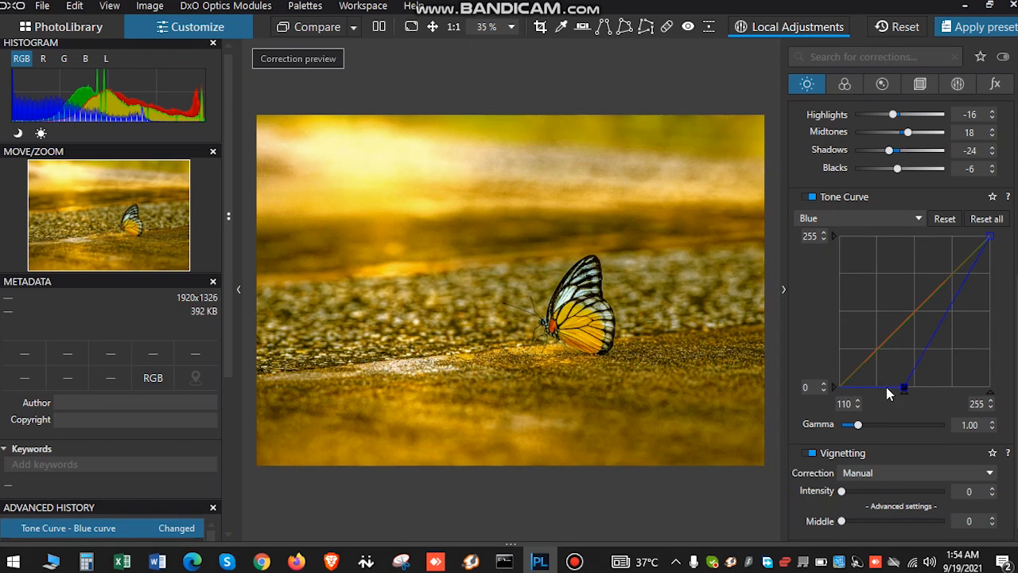
drag(904, 387, 844, 387)
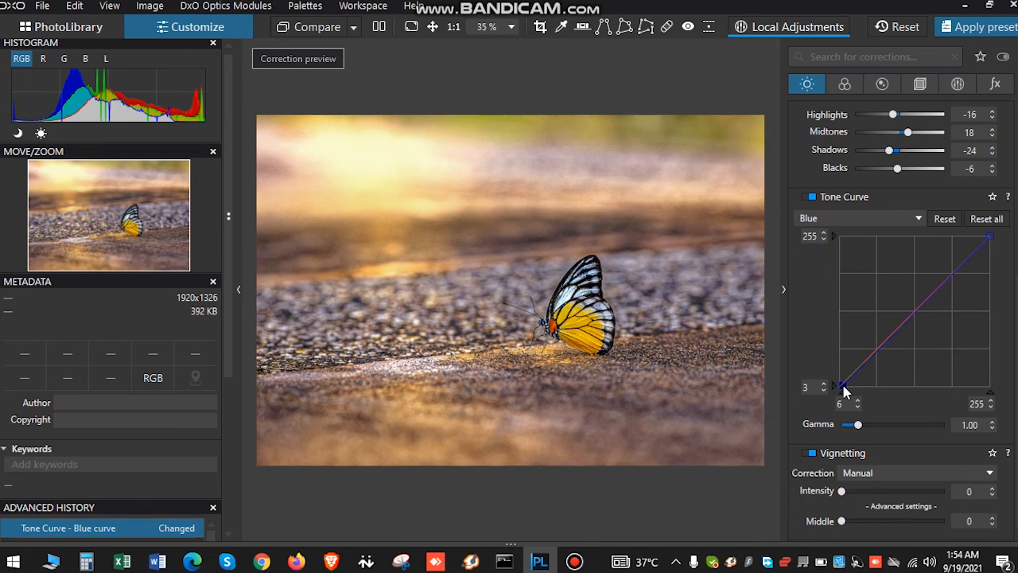
- Try the blue curve's white point at input 171, output 255 and settle it at input 249, output 250
drag(991, 236, 957, 240)
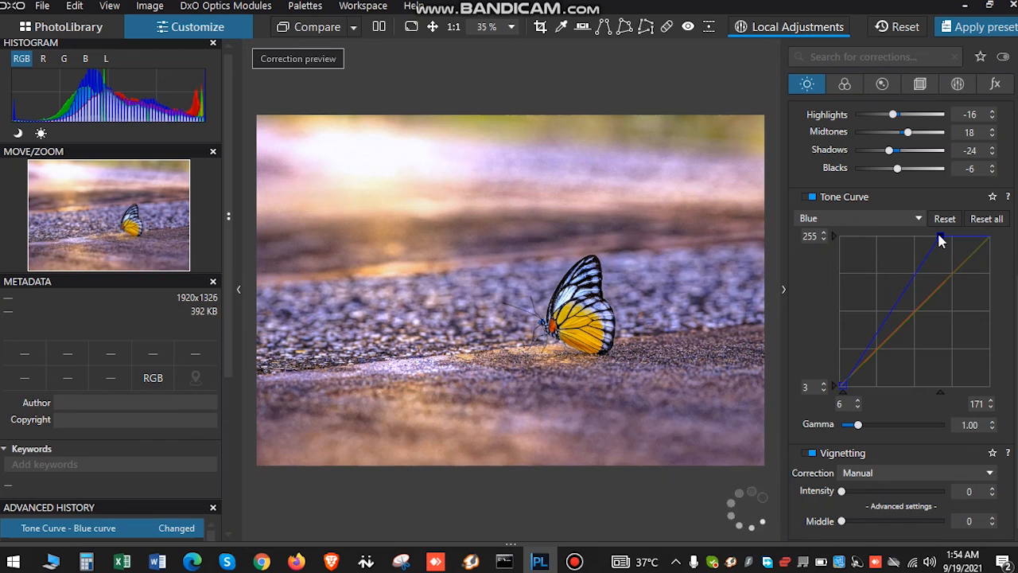
drag(940, 236, 989, 238)
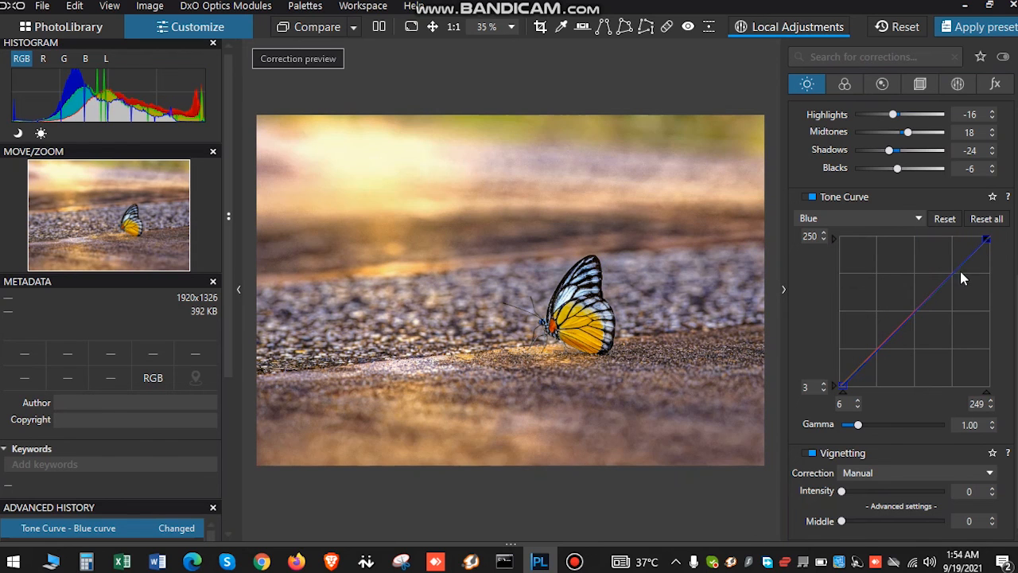